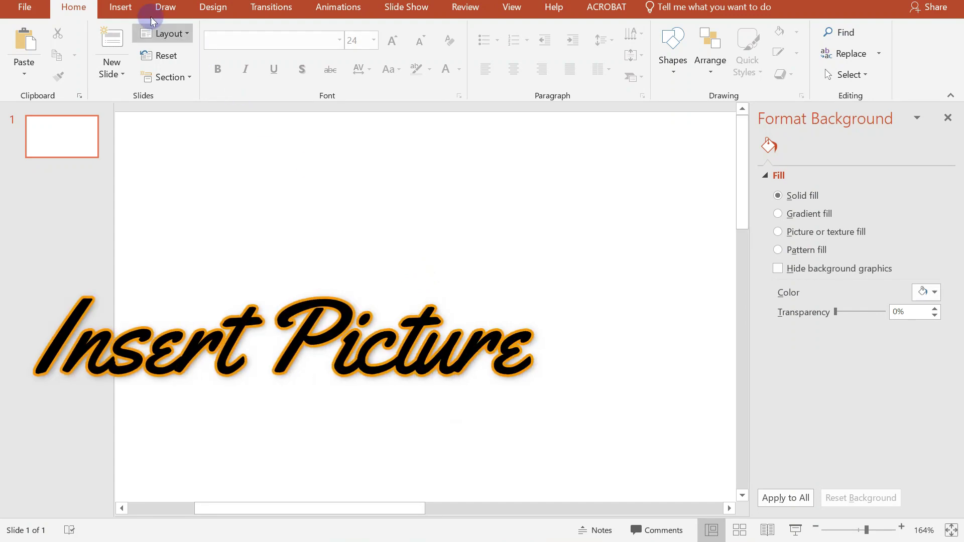
Step: Insert the Picture1 portrait photo from the Desktop onto the slide
{"action": "left_click", "coordinate": [122, 8]}
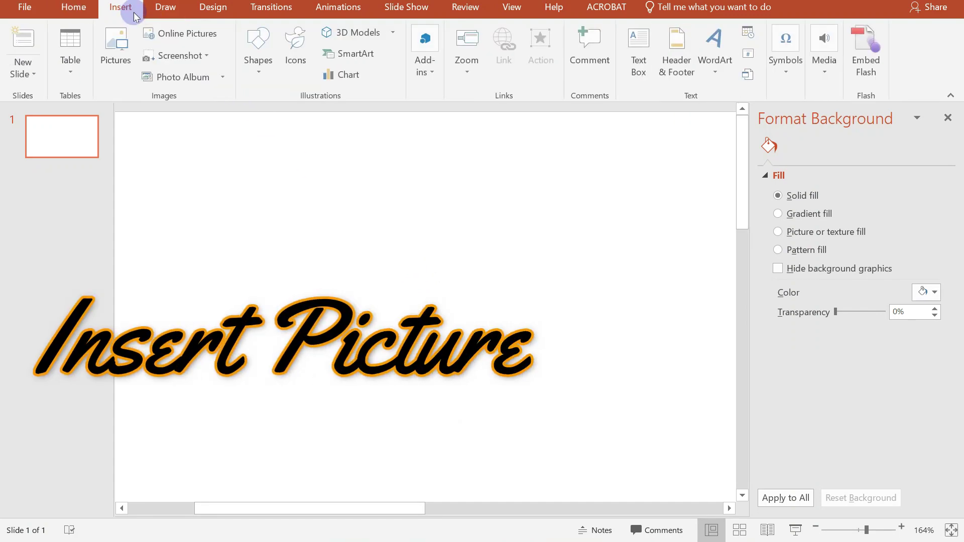
{"action": "left_click", "coordinate": [127, 51]}
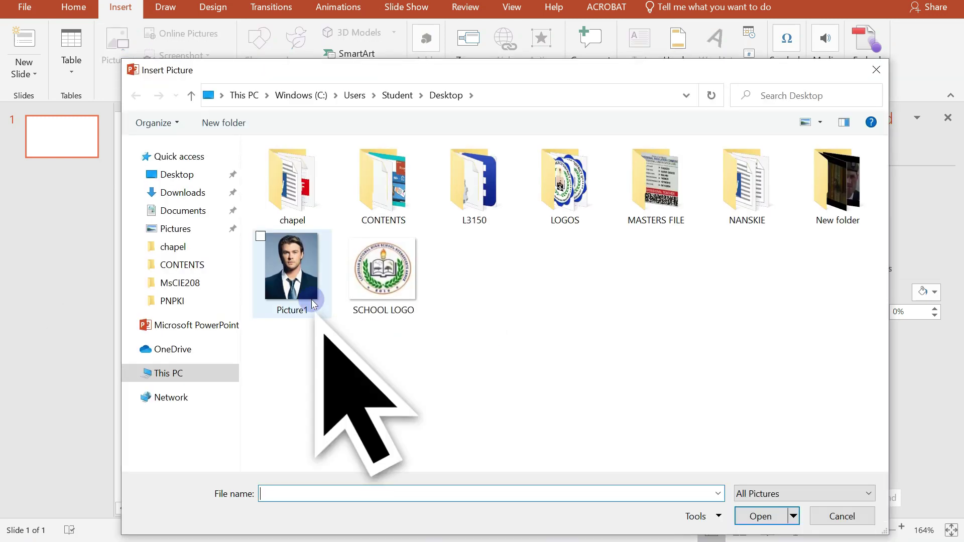
{"action": "left_click", "coordinate": [296, 294]}
{"action": "key", "text": "Return"}
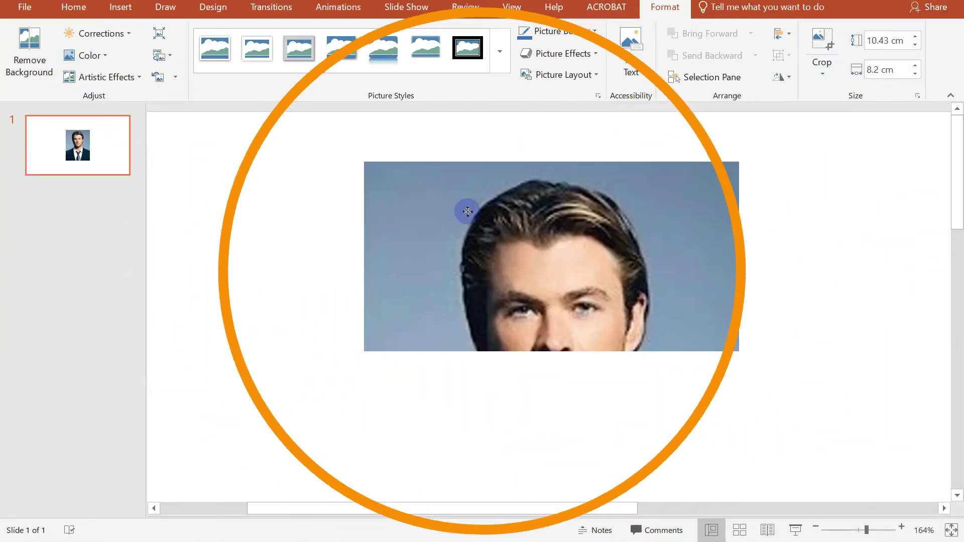
{"action": "scroll", "coordinate": [576, 358], "scroll_direction": "down", "scroll_amount": 8}
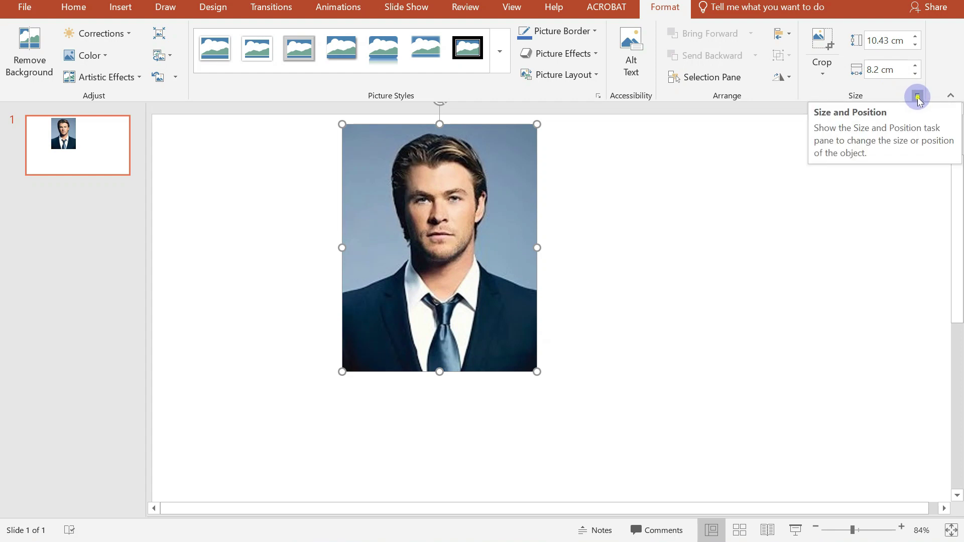
Step: Unlock the aspect ratio, resize the photo to 1.8 cm high by 1.4 cm wide, and drag it down
{"action": "left_click", "coordinate": [918, 99]}
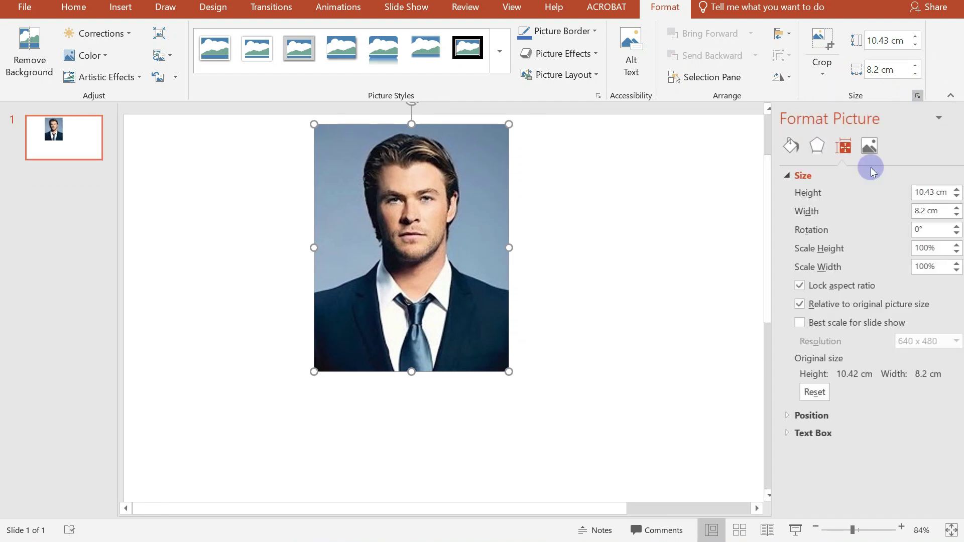
{"action": "left_click", "coordinate": [778, 286]}
{"action": "left_click", "coordinate": [905, 192]}
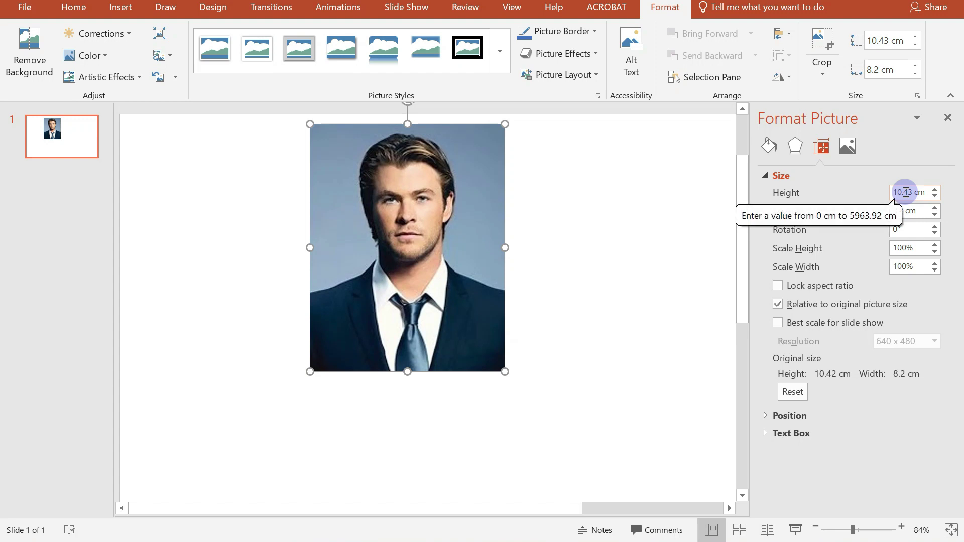
{"action": "double_click", "coordinate": [901, 195]}
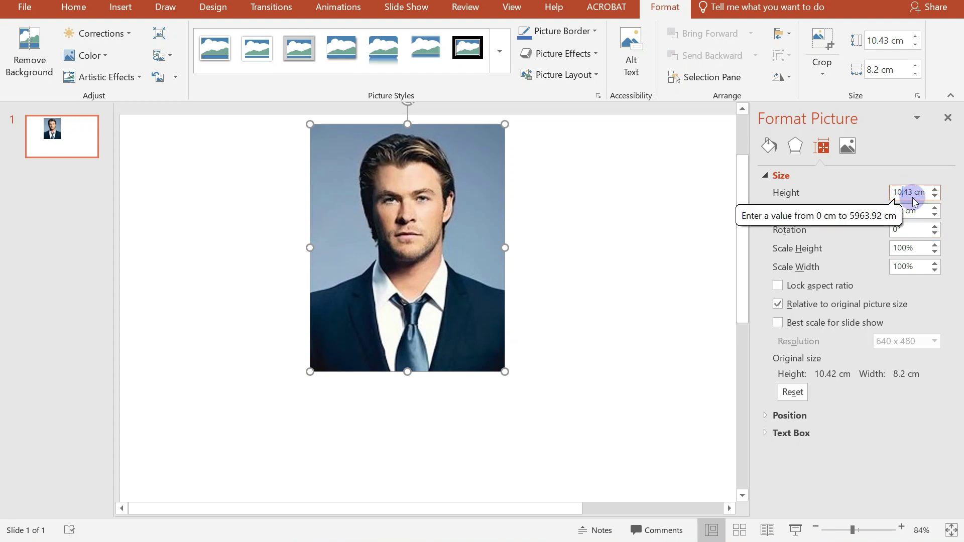
{"action": "left_click_drag", "start_coordinate": [915, 195], "coordinate": [885, 197]}
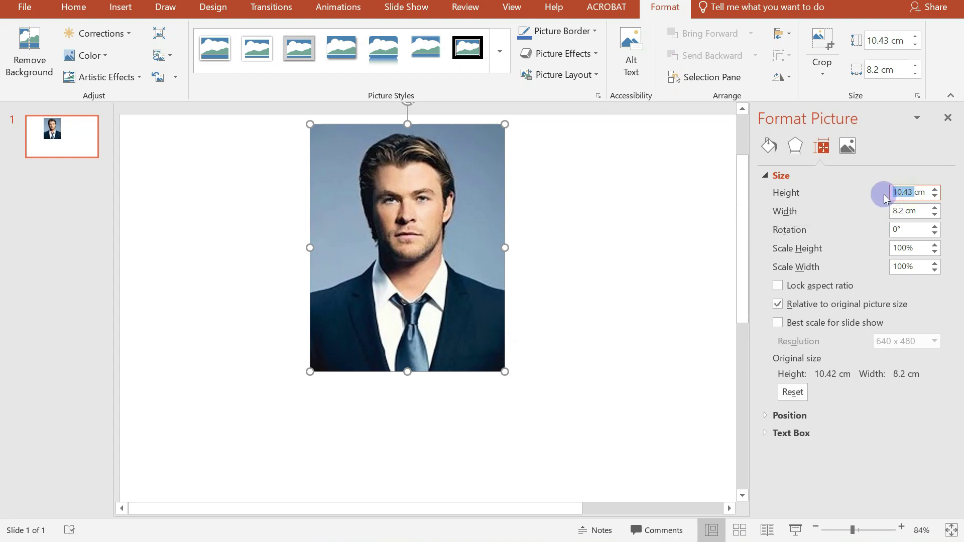
{"action": "type", "text": "1"}
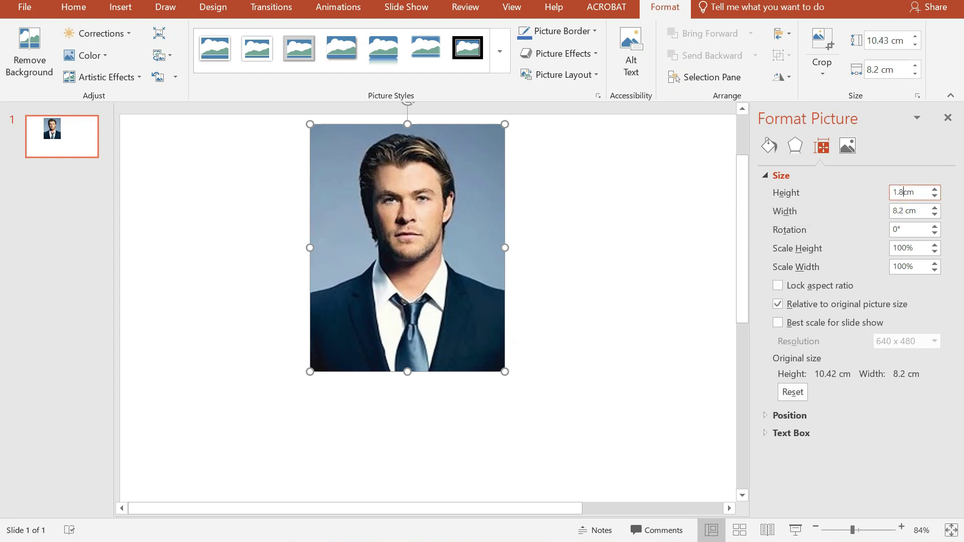
{"action": "key", "text": "Tab"}
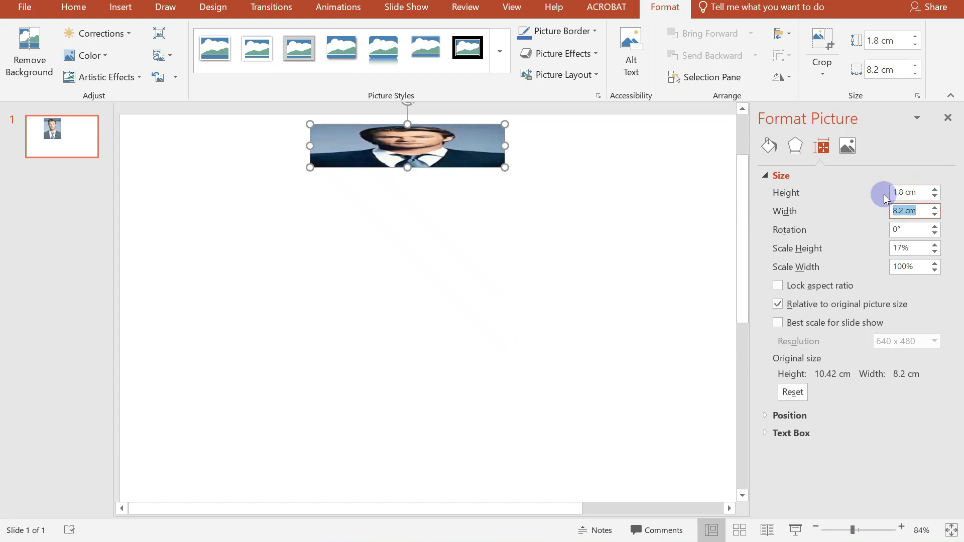
{"action": "type", "text": "1"}
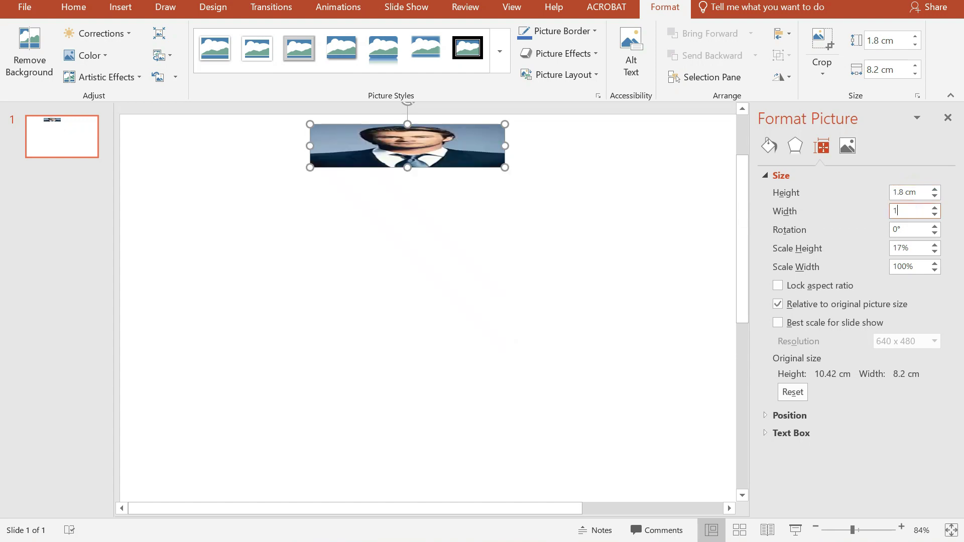
{"action": "type", "text": ".4"}
{"action": "key", "text": "Return"}
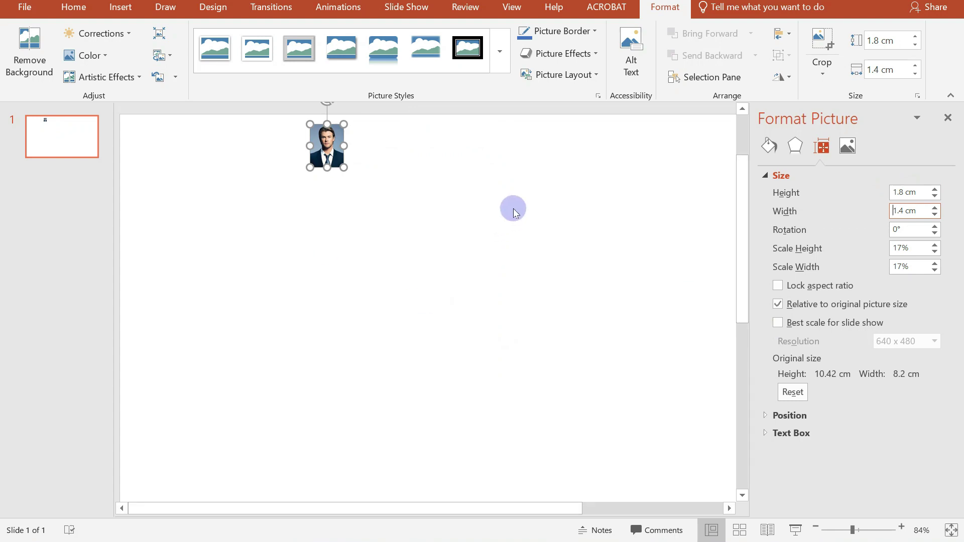
{"action": "left_click_drag", "start_coordinate": [324, 146], "coordinate": [360, 271]}
Step: Set the photo's Height to 7.2 cm and Width to 5.6 cm in the Size group
{"action": "left_click", "coordinate": [370, 228]}
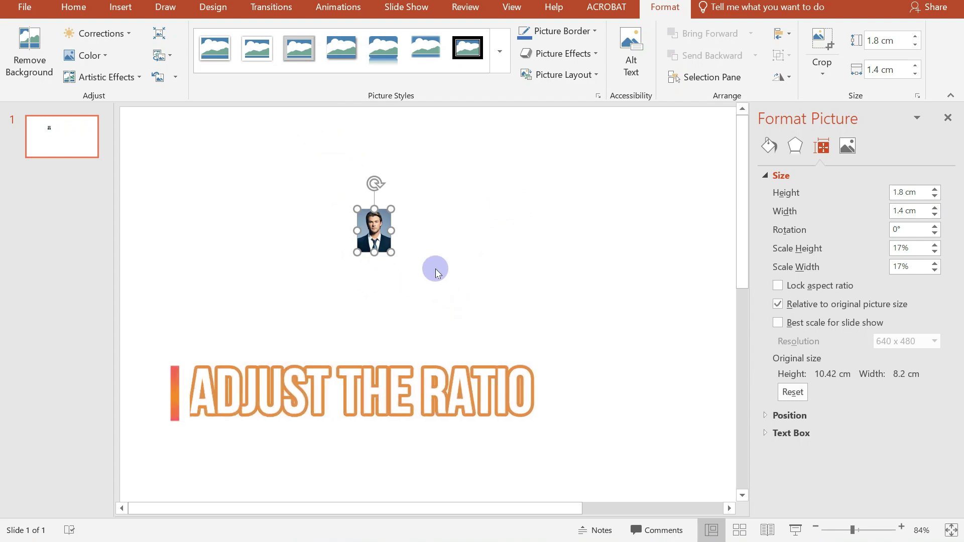
{"action": "left_click", "coordinate": [884, 44]}
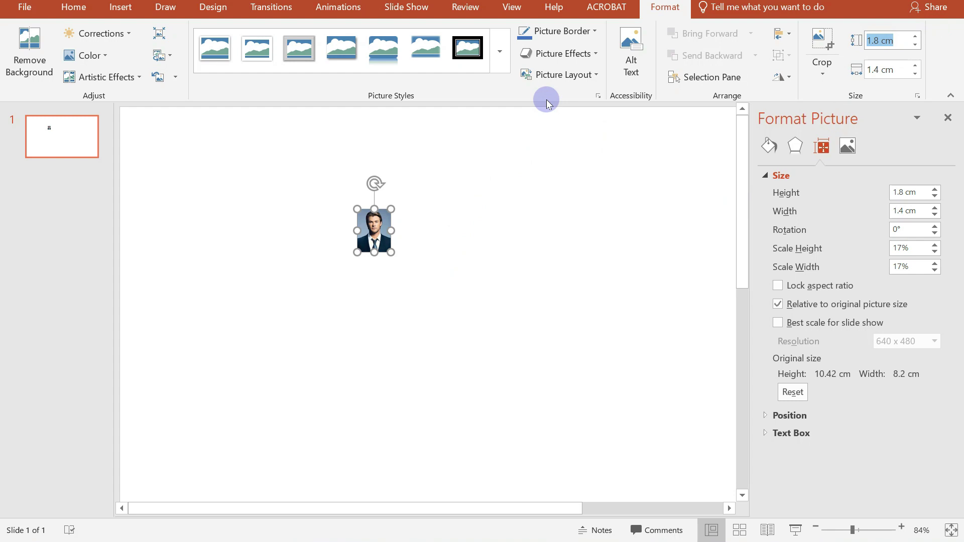
{"action": "type", "text": "7.2"}
{"action": "key", "text": "Tab"}
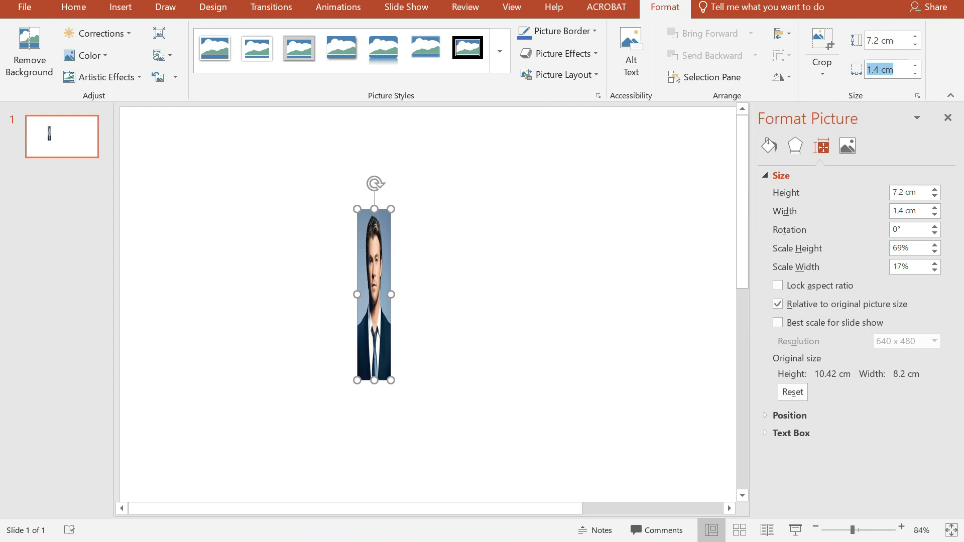
{"action": "type", "text": "5.6"}
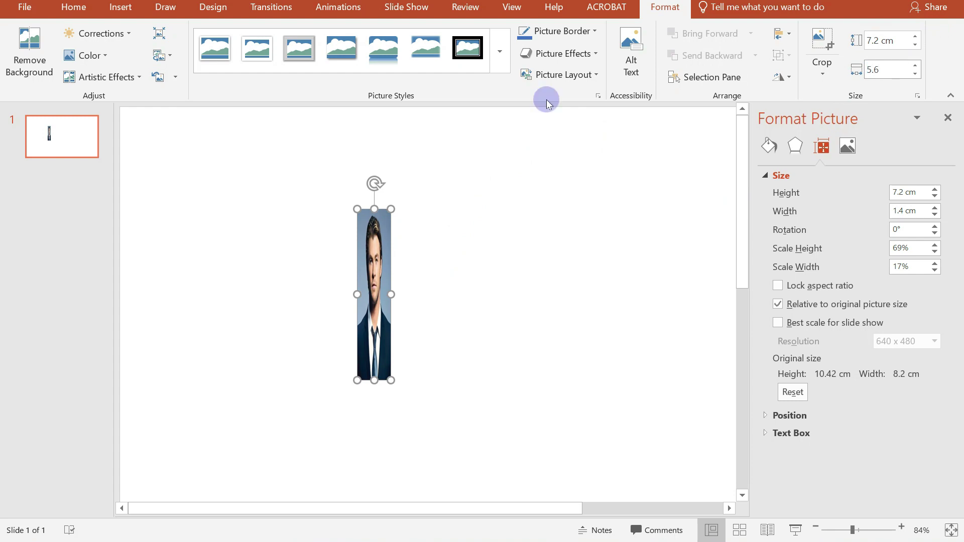
{"action": "key", "text": "Return"}
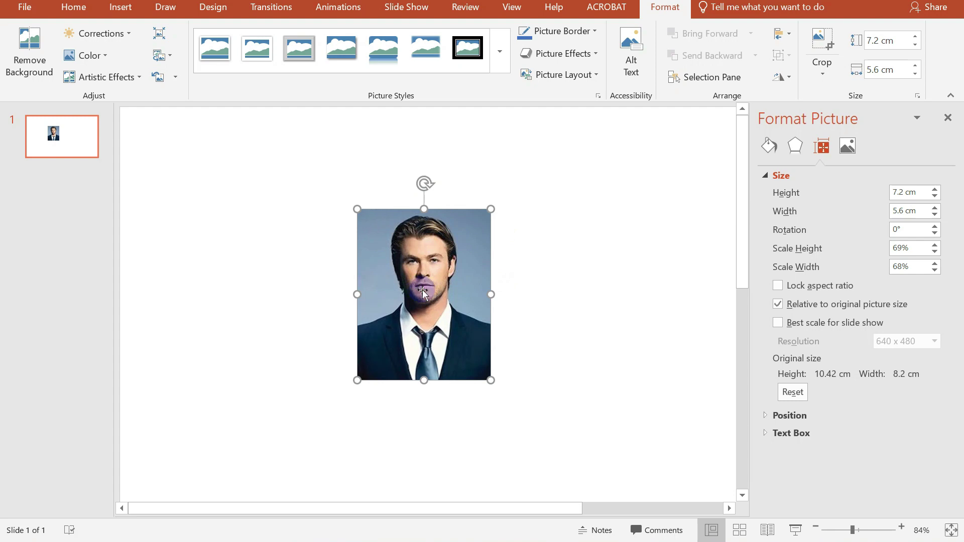
Step: Start Remove Background on the photo, zoom in, and choose Mark Areas to Keep
{"action": "left_click", "coordinate": [34, 67]}
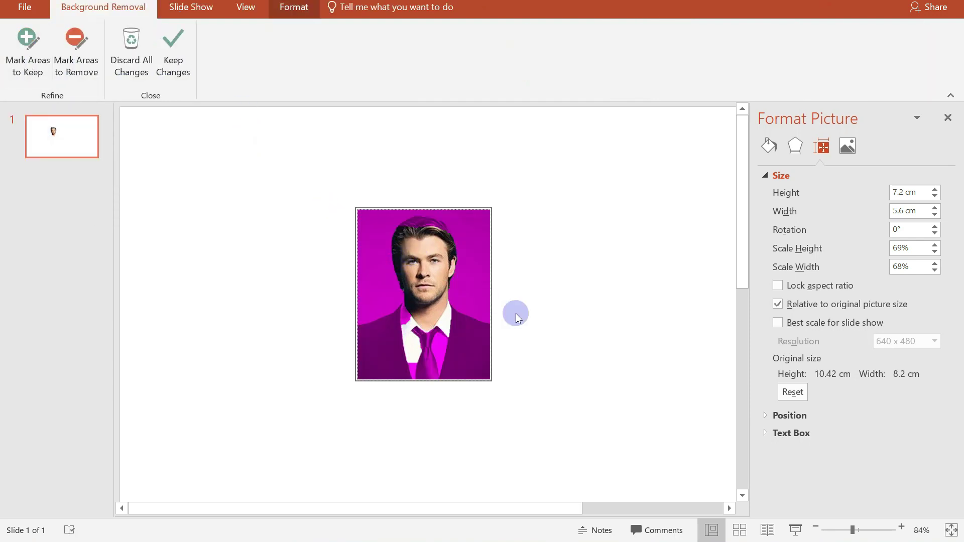
{"action": "left_click", "coordinate": [862, 530]}
{"action": "left_click", "coordinate": [870, 531]}
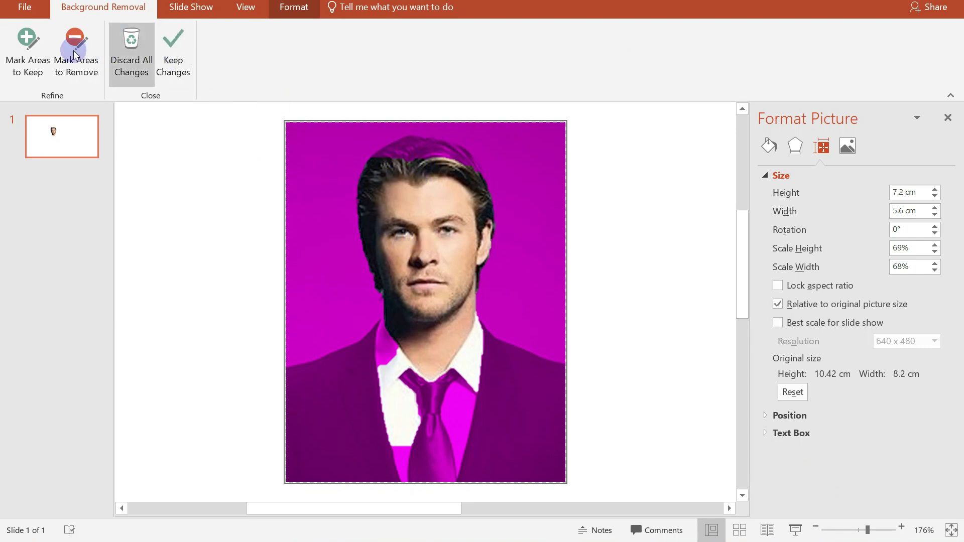
{"action": "left_click", "coordinate": [48, 56]}
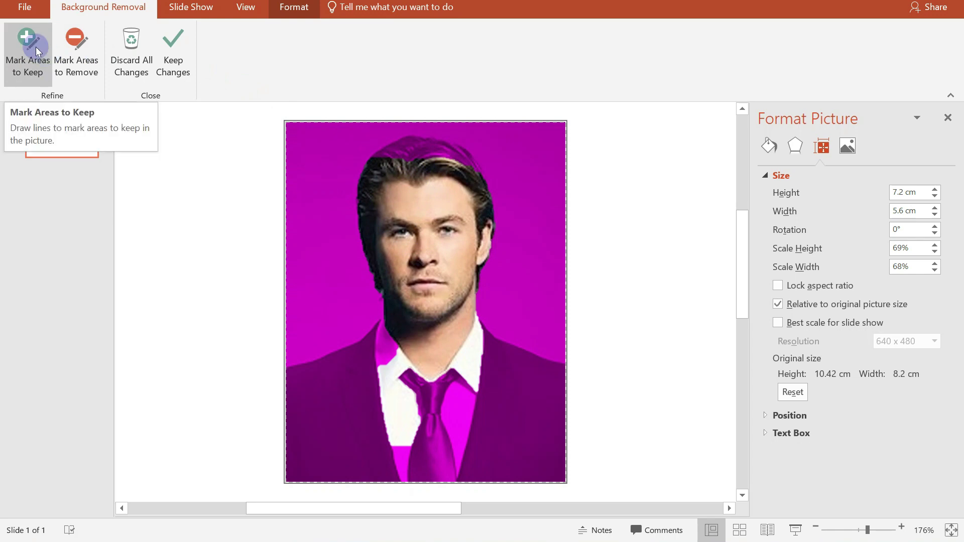
Step: Mark the hair, tie and both sides of the suit to keep, then keep the changes
{"action": "left_click", "coordinate": [390, 159]}
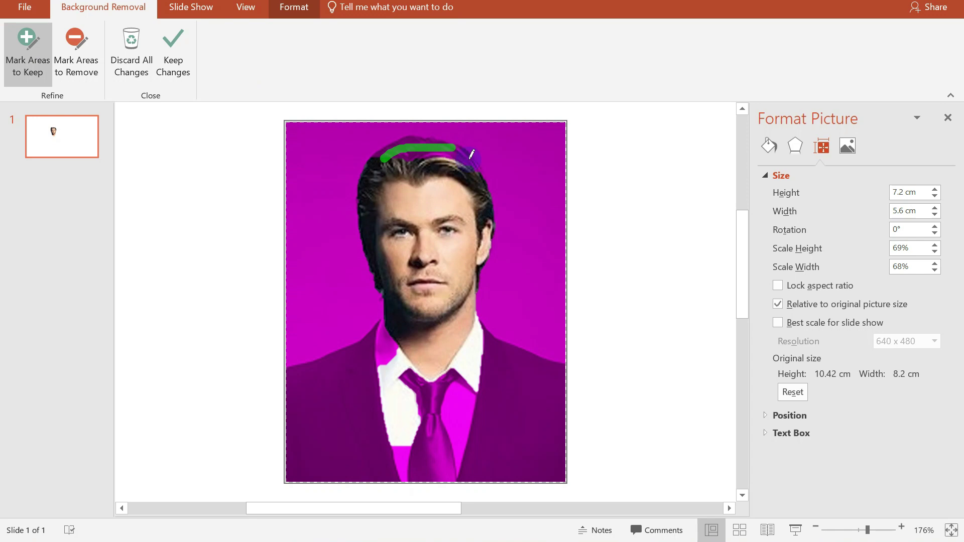
{"action": "left_click_drag", "start_coordinate": [408, 145], "coordinate": [407, 146]}
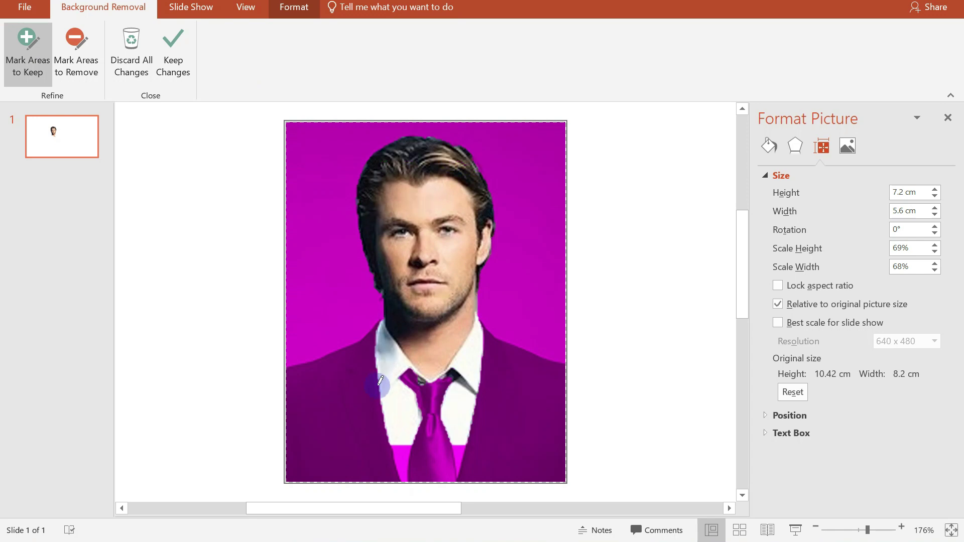
{"action": "mouse_move", "coordinate": [376, 331]}
{"action": "left_mouse_down"}
{"action": "mouse_move", "coordinate": [294, 409]}
{"action": "mouse_move", "coordinate": [322, 369]}
{"action": "mouse_move", "coordinate": [375, 442]}
{"action": "mouse_move", "coordinate": [327, 480]}
{"action": "mouse_move", "coordinate": [299, 449]}
{"action": "left_mouse_up"}
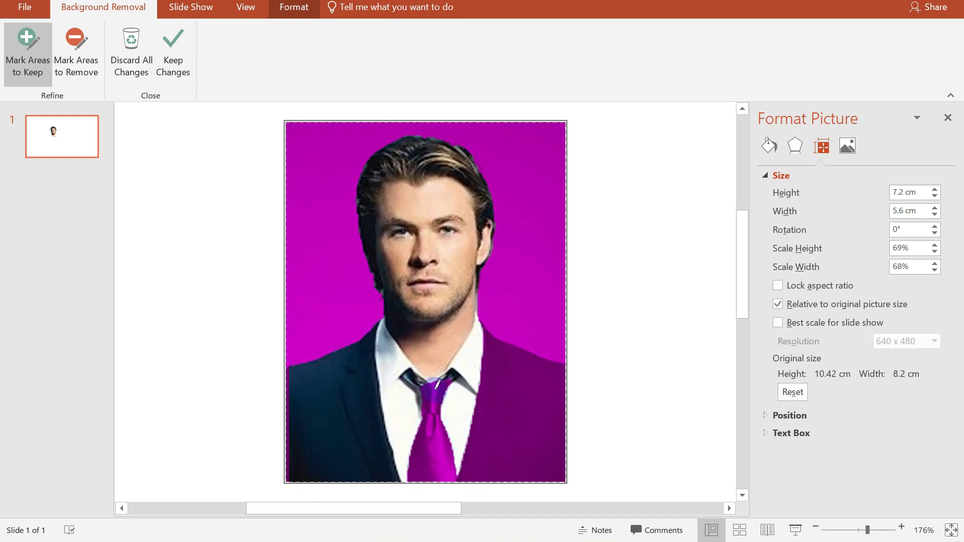
{"action": "mouse_move", "coordinate": [430, 445]}
{"action": "left_mouse_down"}
{"action": "mouse_move", "coordinate": [431, 469]}
{"action": "mouse_move", "coordinate": [448, 392]}
{"action": "left_mouse_up"}
{"action": "left_click_drag", "start_coordinate": [491, 342], "coordinate": [550, 382]}
{"action": "mouse_move", "coordinate": [544, 445]}
{"action": "left_mouse_down"}
{"action": "mouse_move", "coordinate": [463, 472]}
{"action": "mouse_move", "coordinate": [485, 347]}
{"action": "mouse_move", "coordinate": [536, 355]}
{"action": "mouse_move", "coordinate": [507, 467]}
{"action": "left_mouse_up"}
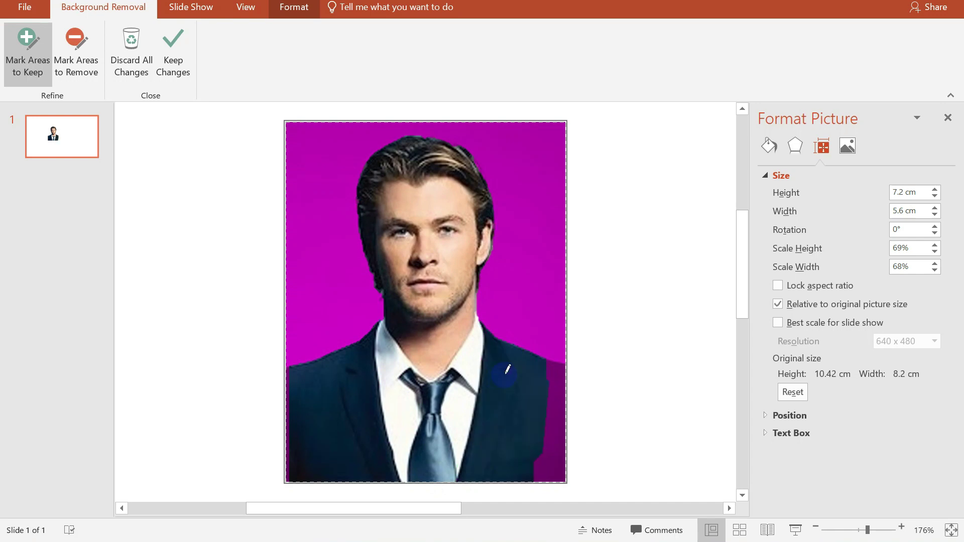
{"action": "mouse_move", "coordinate": [561, 367]}
{"action": "left_mouse_down"}
{"action": "mouse_move", "coordinate": [566, 467]}
{"action": "mouse_move", "coordinate": [549, 454]}
{"action": "mouse_move", "coordinate": [556, 385]}
{"action": "mouse_move", "coordinate": [557, 403]}
{"action": "left_mouse_up"}
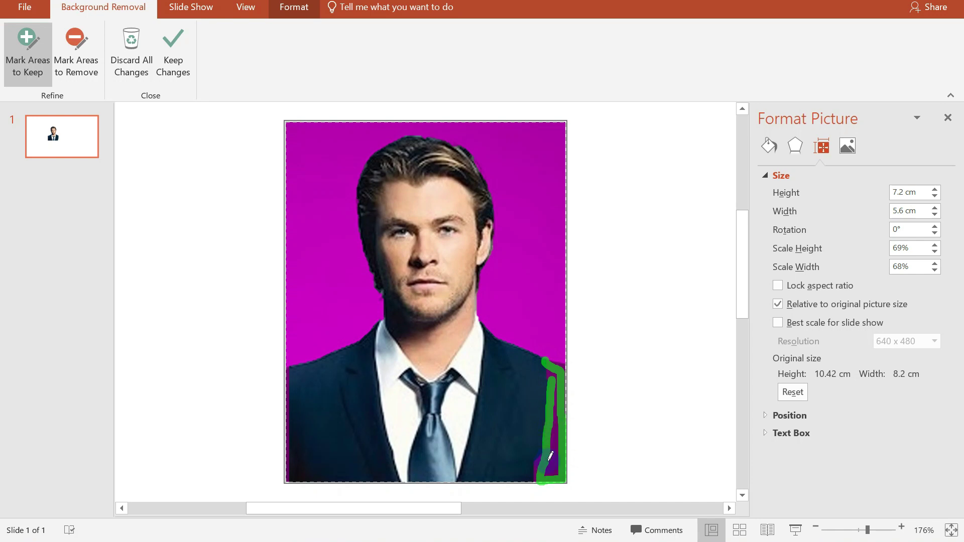
{"action": "left_click_drag", "start_coordinate": [550, 456], "coordinate": [555, 466]}
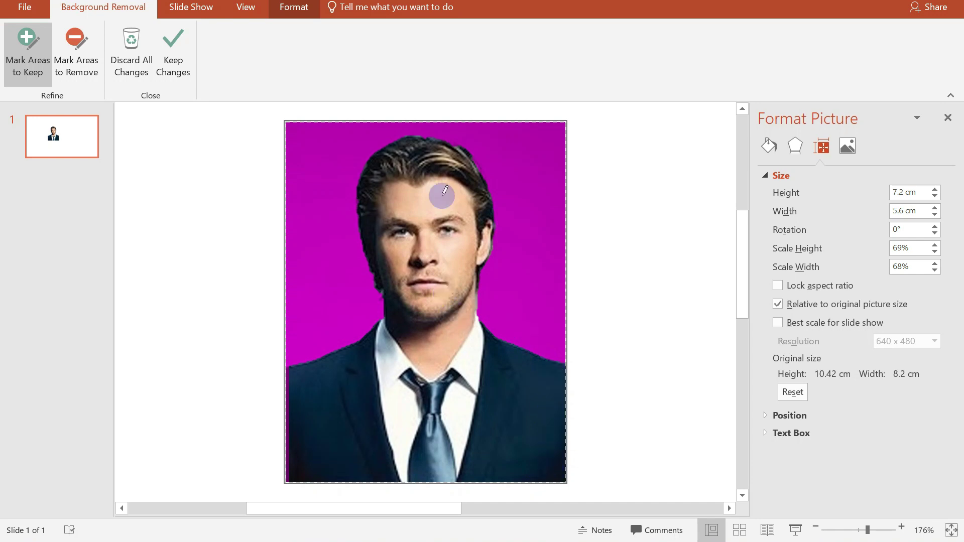
{"action": "left_click", "coordinate": [180, 48]}
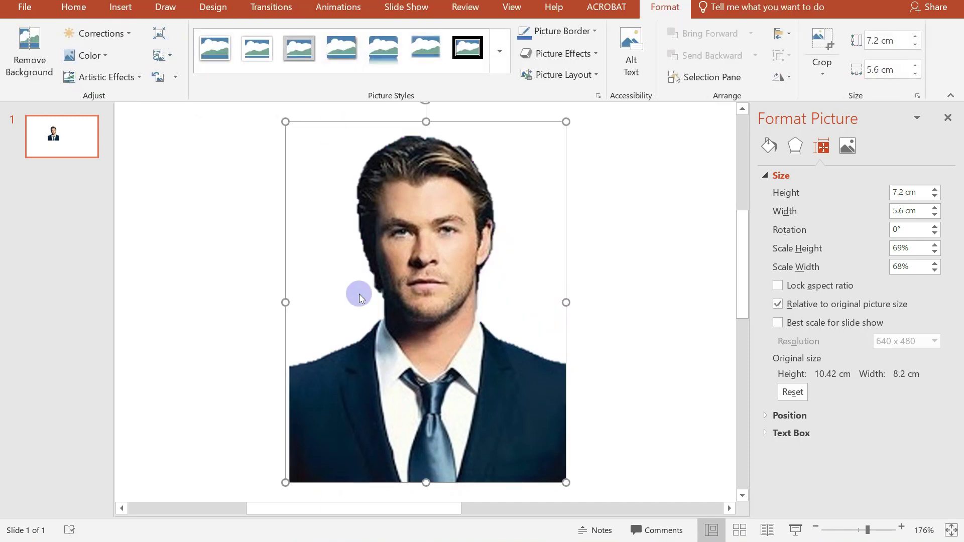
Step: Nudge the cut-out photo into place and draw a rectangle across the bottom of the suit
{"action": "mouse_move", "coordinate": [429, 339]}
{"action": "left_mouse_down"}
{"action": "mouse_move", "coordinate": [482, 346]}
{"action": "mouse_move", "coordinate": [430, 327]}
{"action": "left_mouse_up"}
{"action": "left_click", "coordinate": [533, 216]}
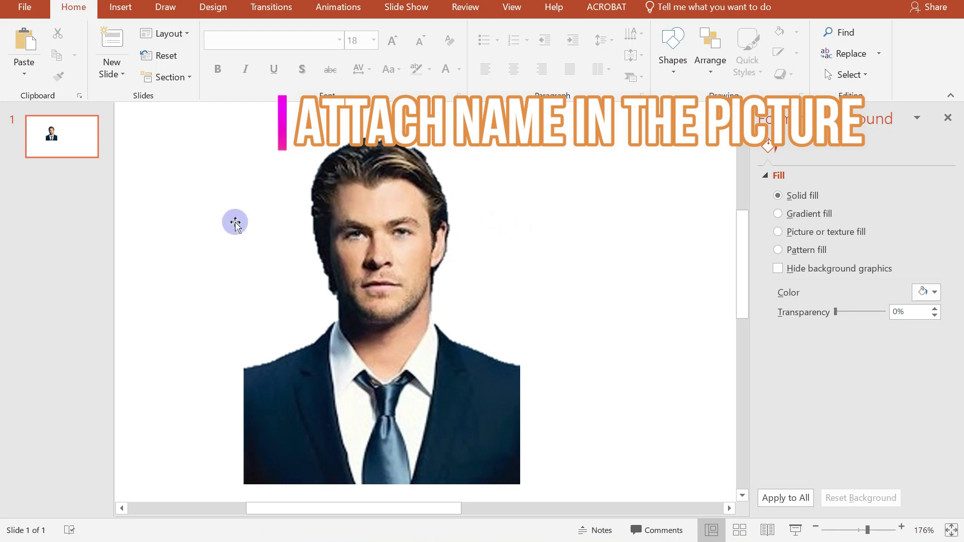
{"action": "left_click", "coordinate": [133, 10]}
{"action": "left_click", "coordinate": [258, 60]}
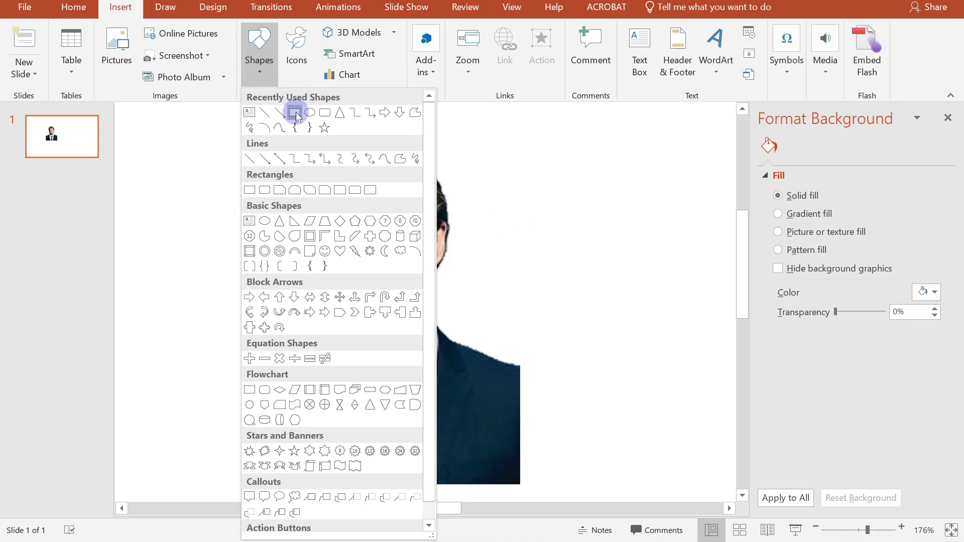
{"action": "left_click", "coordinate": [295, 115]}
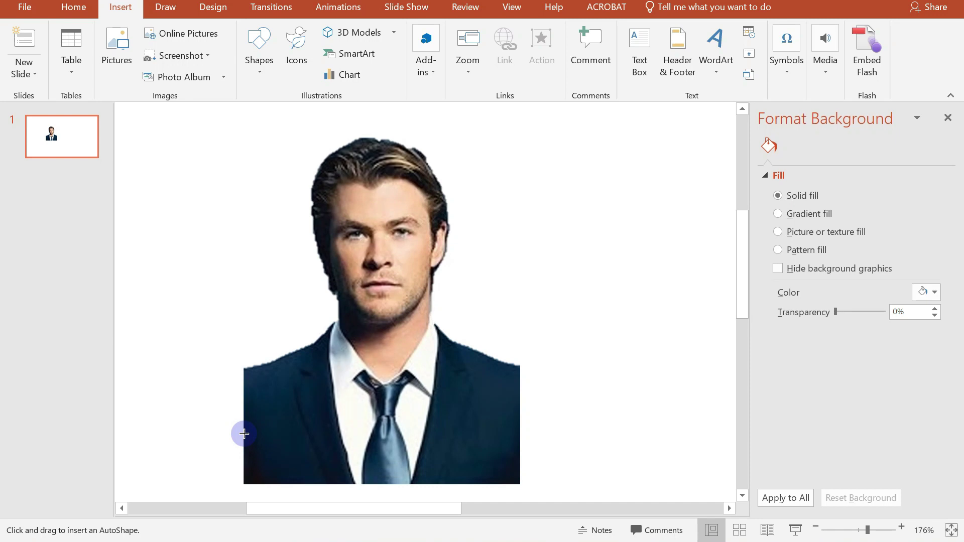
{"action": "left_click_drag", "start_coordinate": [275, 449], "coordinate": [517, 485]}
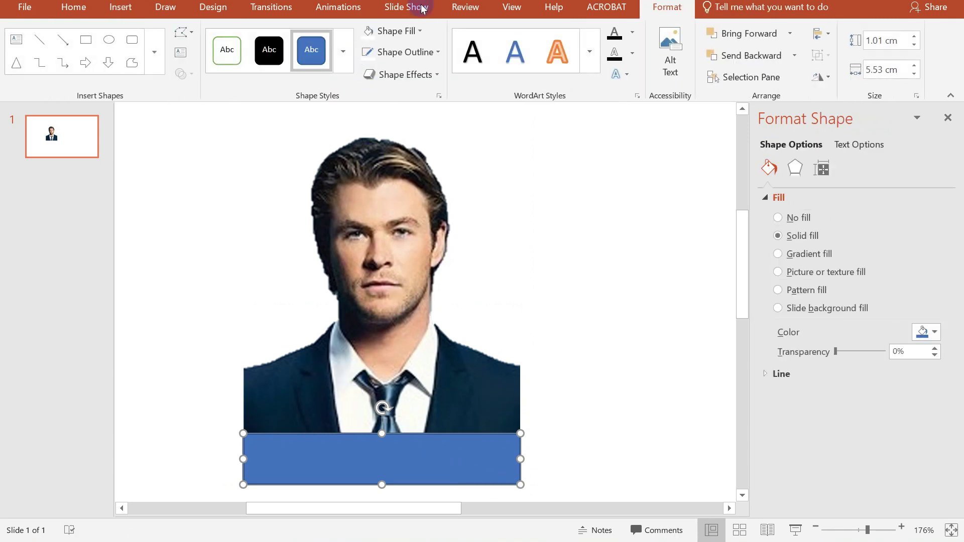
Step: Give the rectangle a white fill and a white outline
{"action": "left_click", "coordinate": [420, 30]}
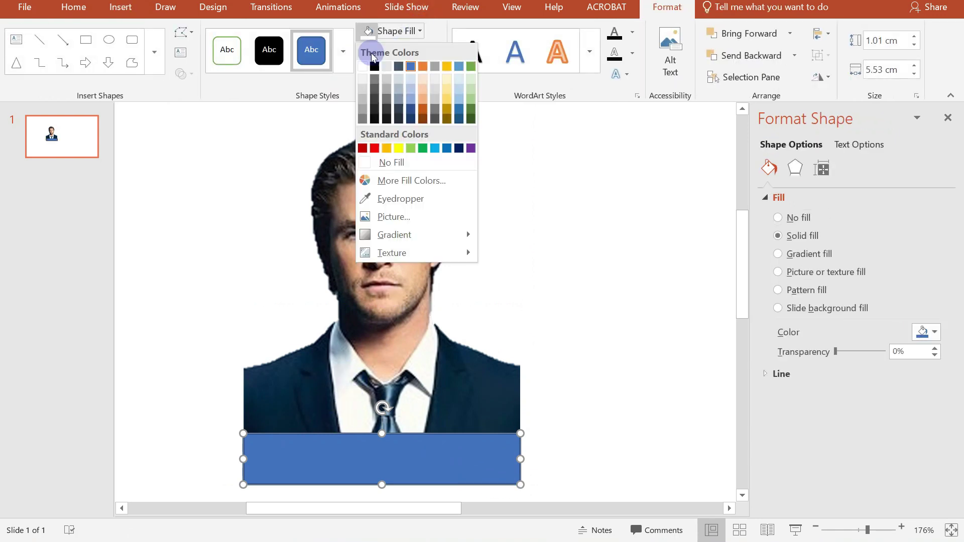
{"action": "left_click", "coordinate": [363, 66]}
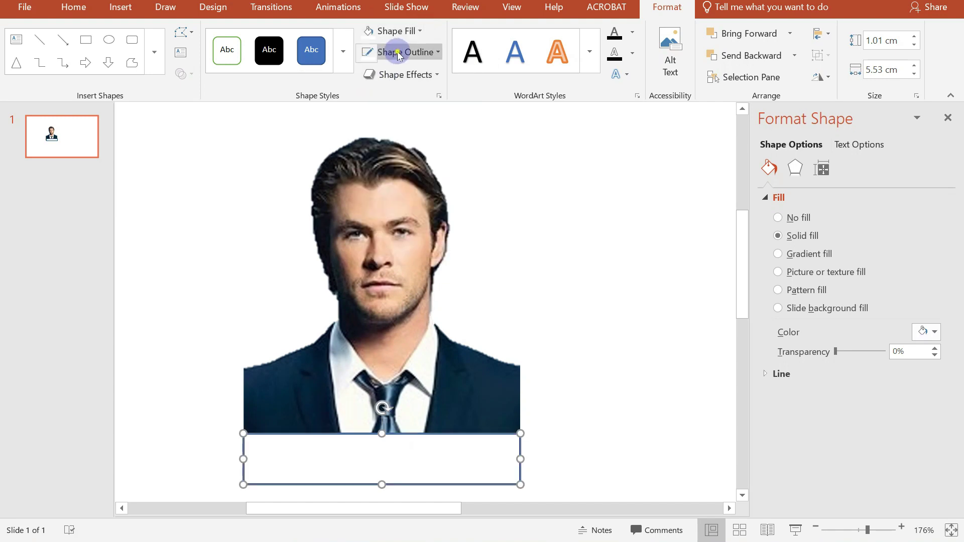
{"action": "left_click", "coordinate": [399, 54]}
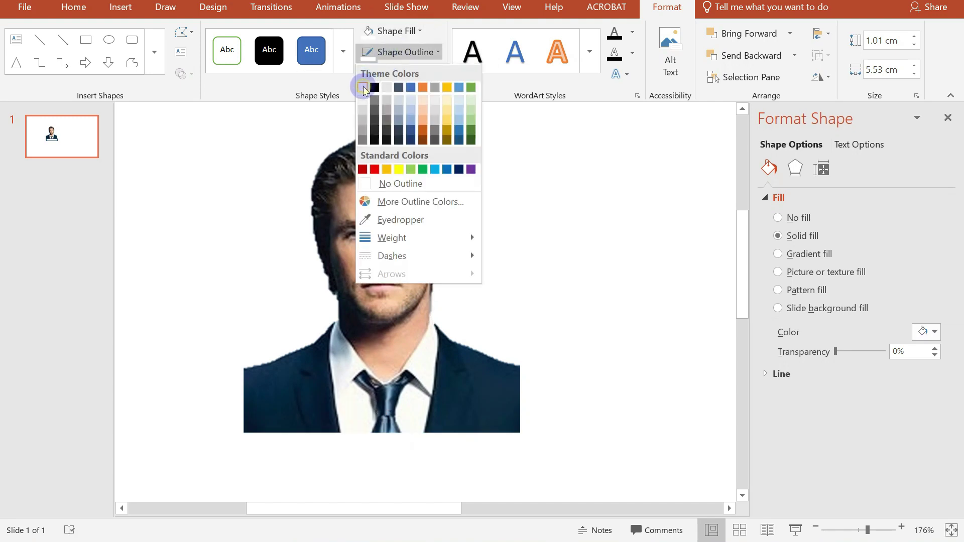
{"action": "left_click", "coordinate": [363, 87]}
{"action": "left_click", "coordinate": [456, 466]}
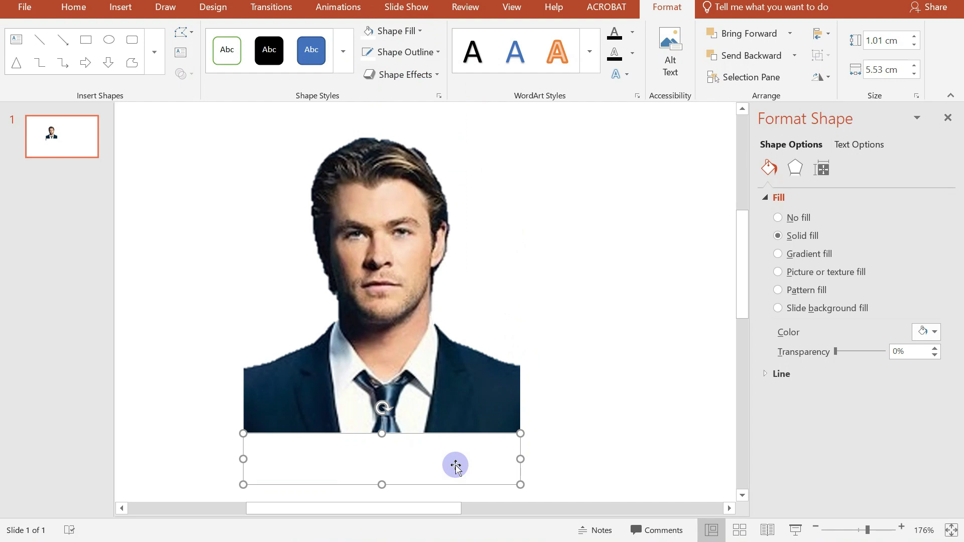
Step: Make the rectangle's text black and replace the placeholder with the person's name
{"action": "left_click", "coordinate": [382, 461]}
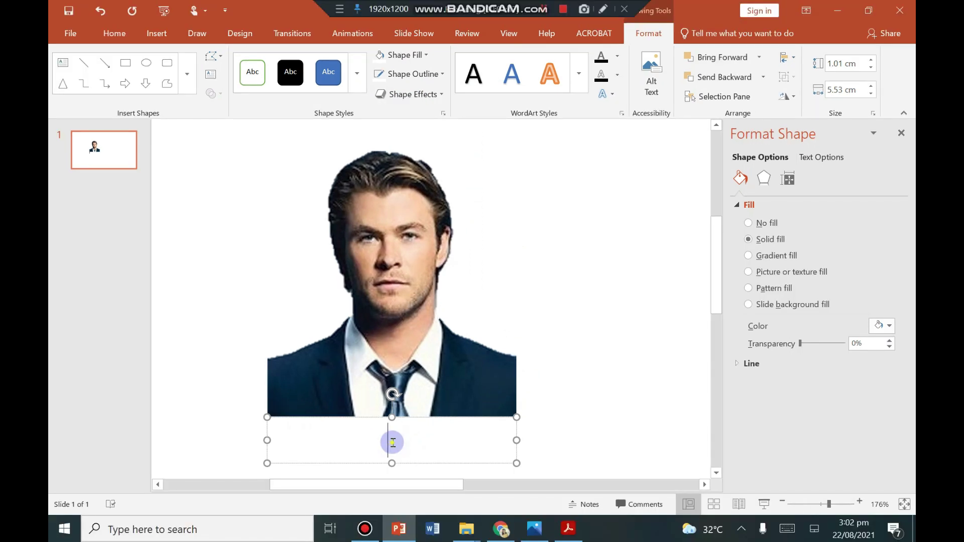
{"action": "double_click", "coordinate": [392, 443]}
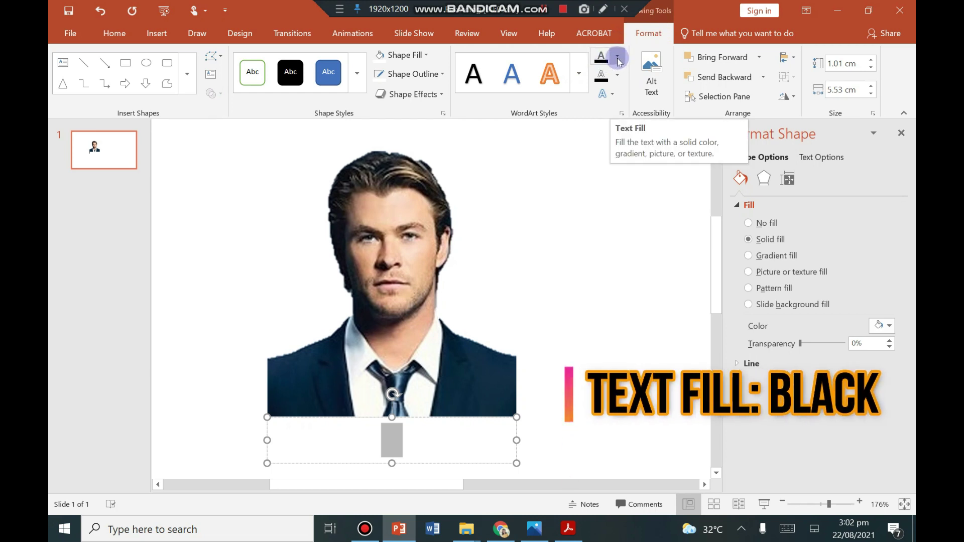
{"action": "left_click", "coordinate": [618, 60]}
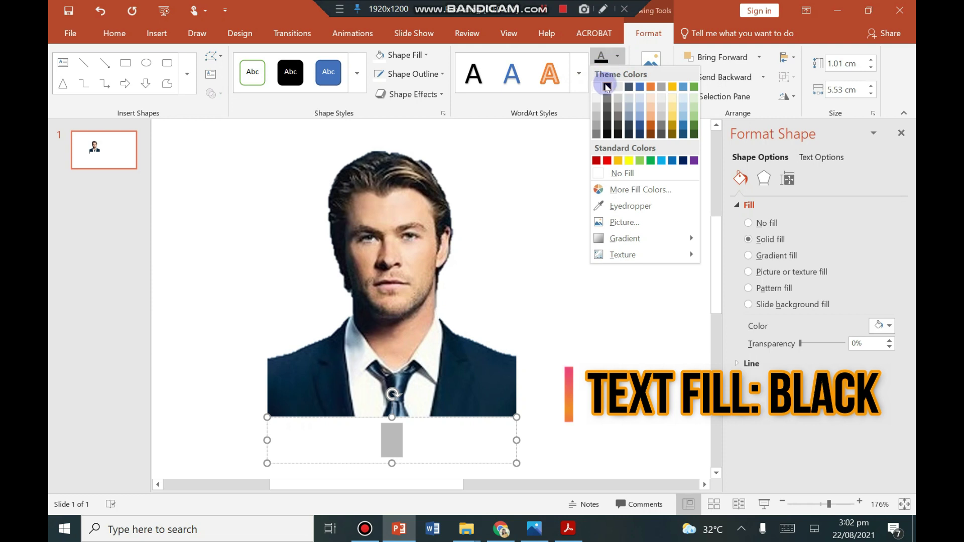
{"action": "left_click", "coordinate": [608, 88]}
{"action": "left_click", "coordinate": [406, 436]}
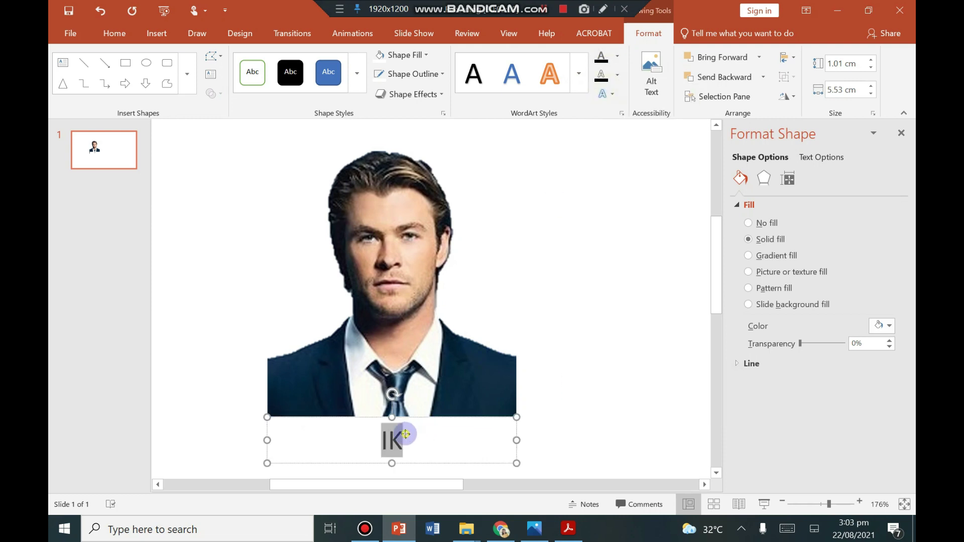
{"action": "double_click", "coordinate": [393, 441]}
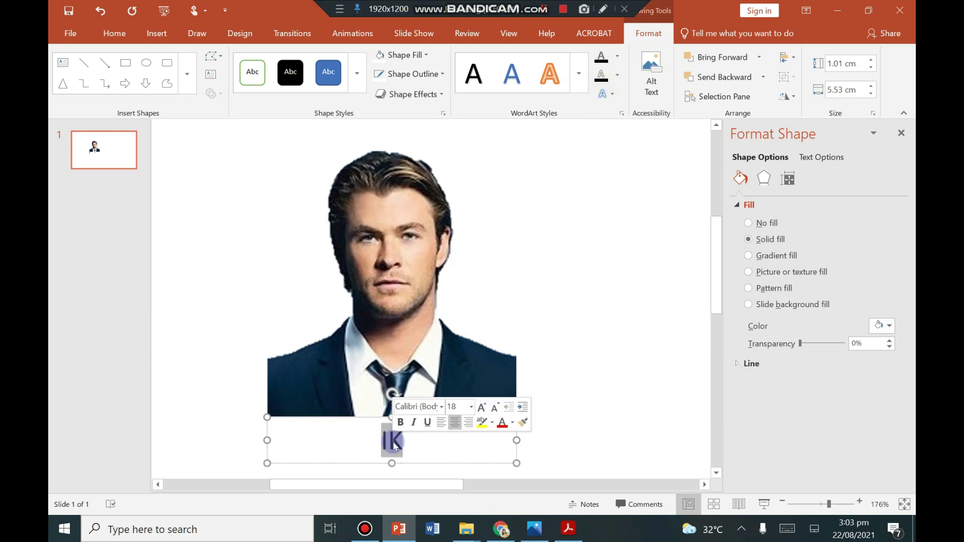
{"action": "type", "text": "A"}
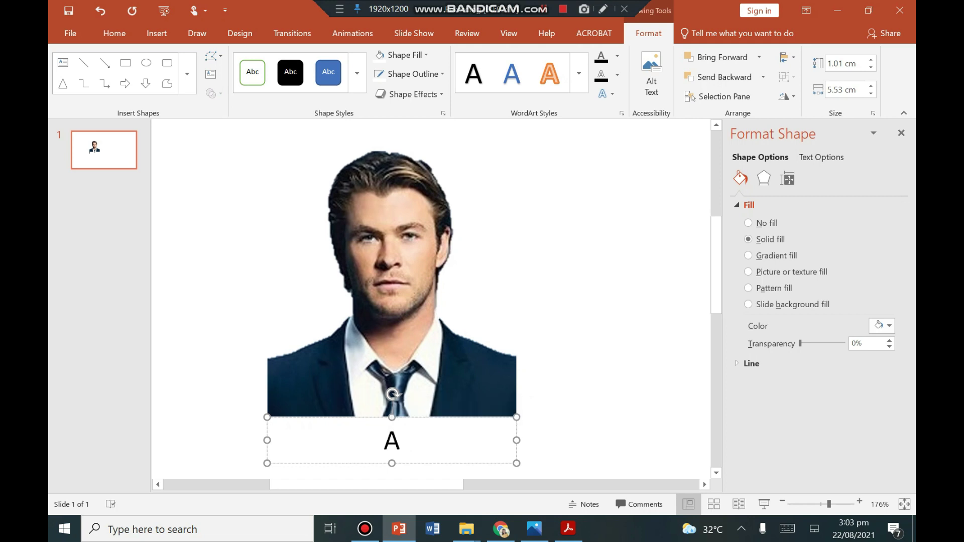
{"action": "type", "text": "DAM S"}
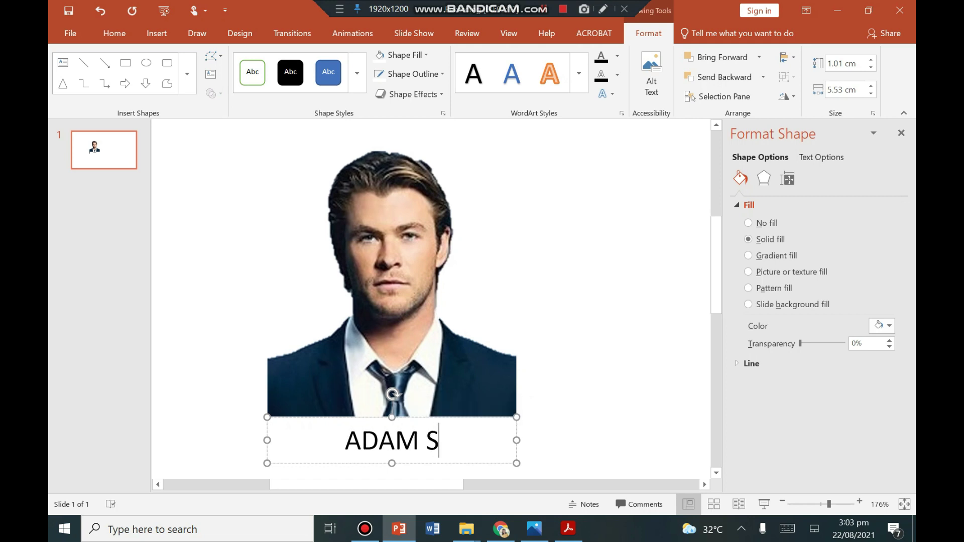
{"action": "type", "text": "MITH"}
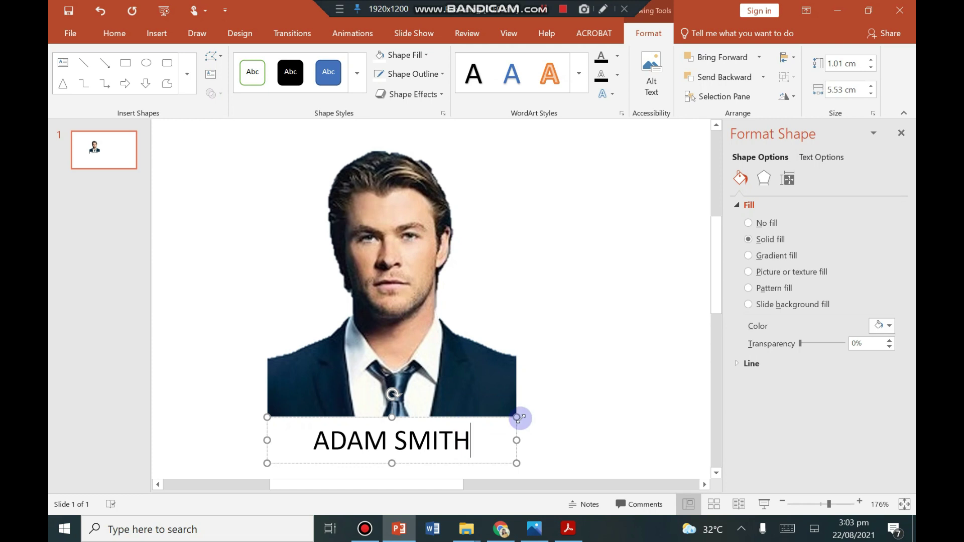
{"action": "left_click", "coordinate": [544, 409]}
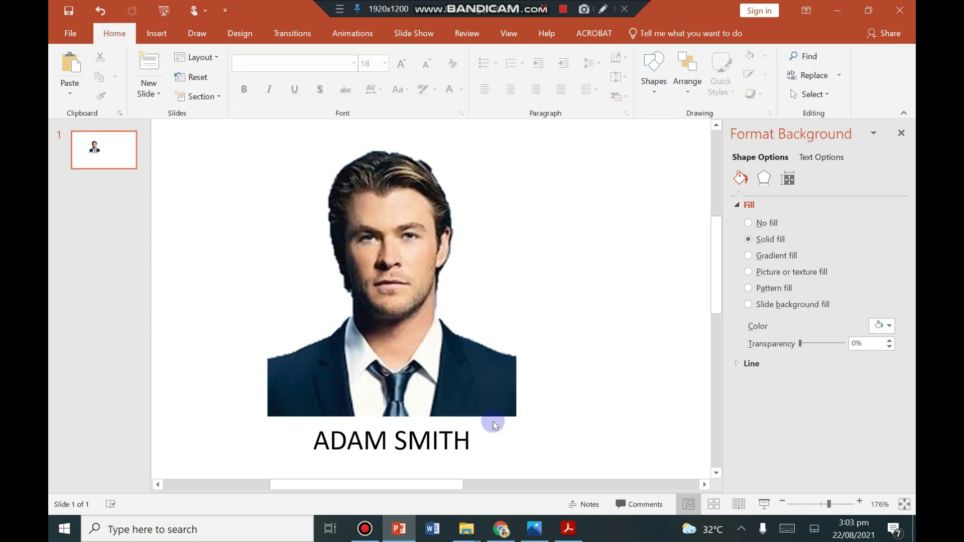
Step: Select the name label together with the photo and group them
{"action": "left_click", "coordinate": [442, 437]}
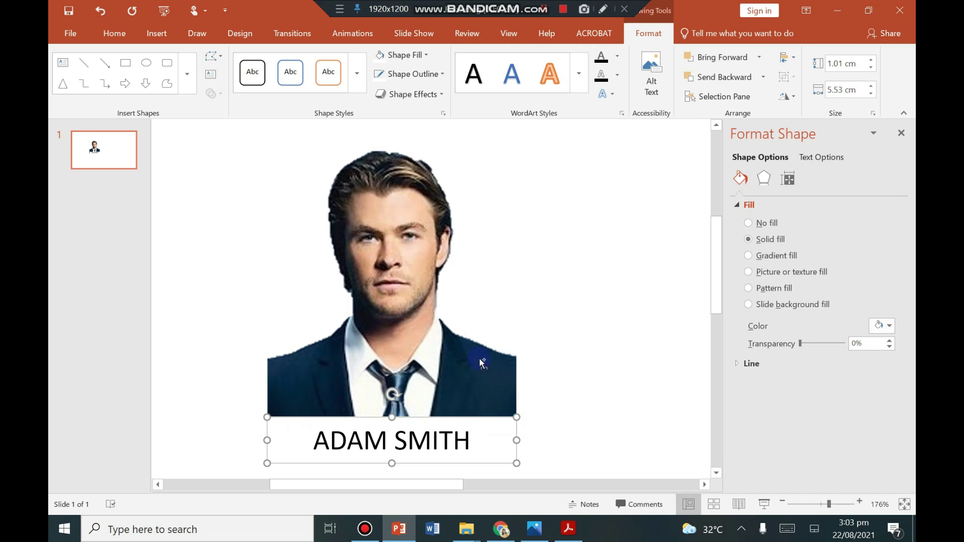
{"action": "left_click", "coordinate": [441, 341], "text": "shift"}
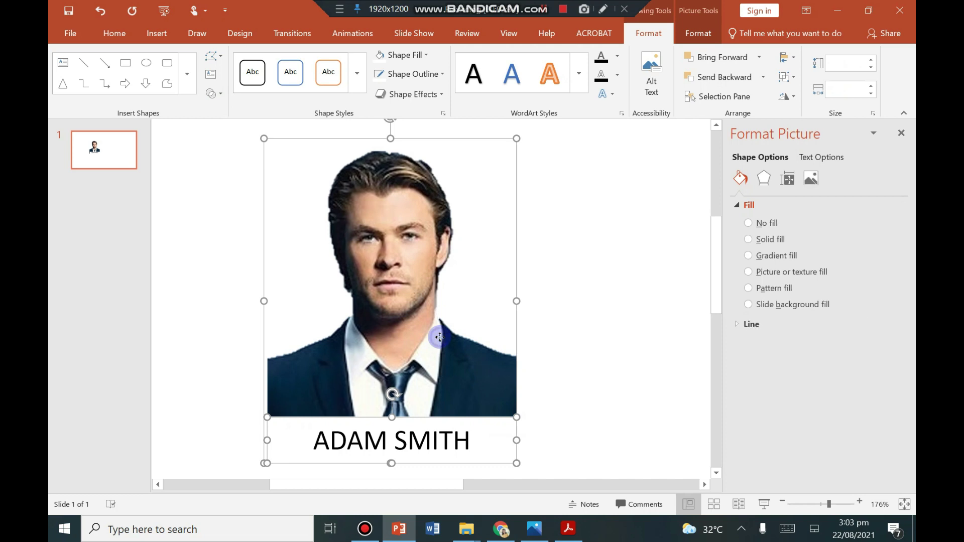
{"action": "right_click", "coordinate": [440, 337]}
{"action": "mouse_move", "coordinate": [495, 196]}
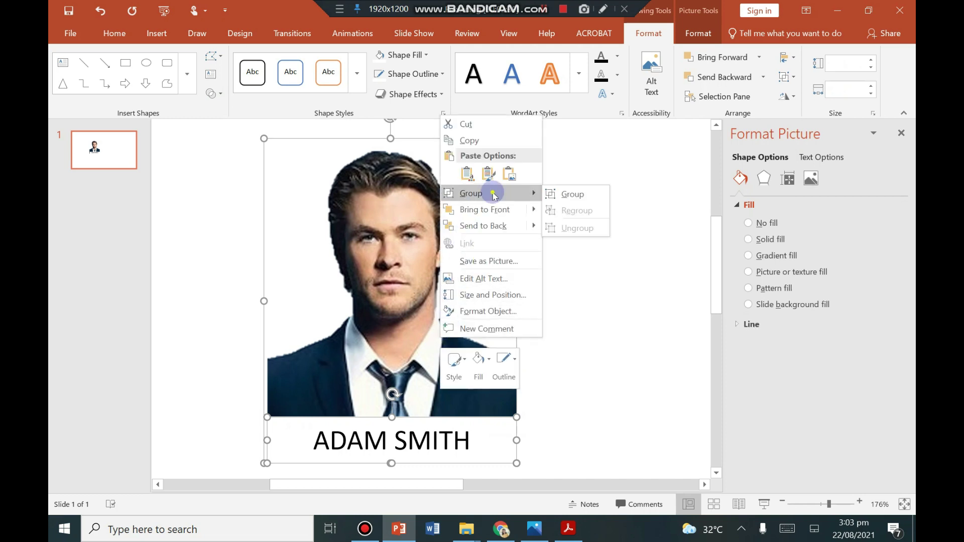
{"action": "left_click", "coordinate": [558, 194]}
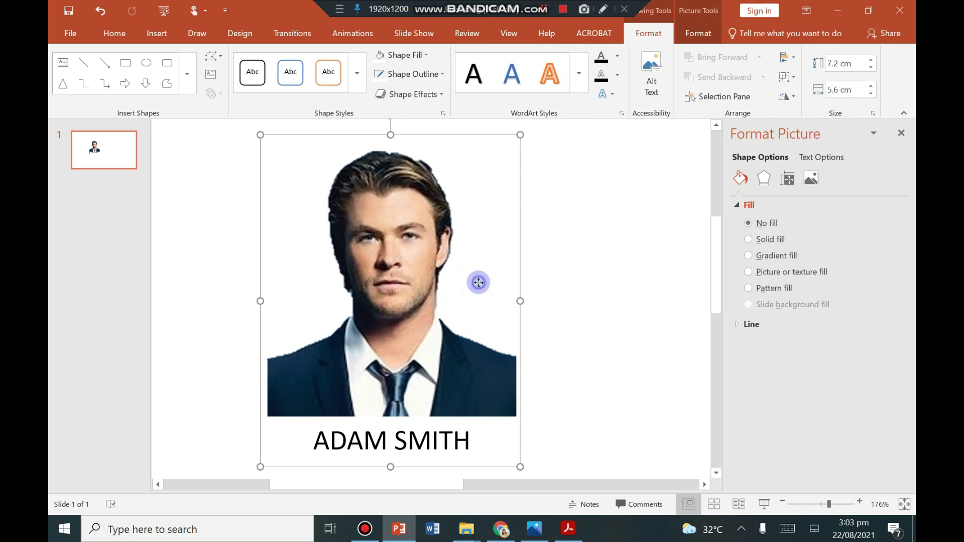
Step: Save the group via Save as Picture as a JPEG File Interchange Format image on the Desktop
{"action": "right_click", "coordinate": [479, 283]}
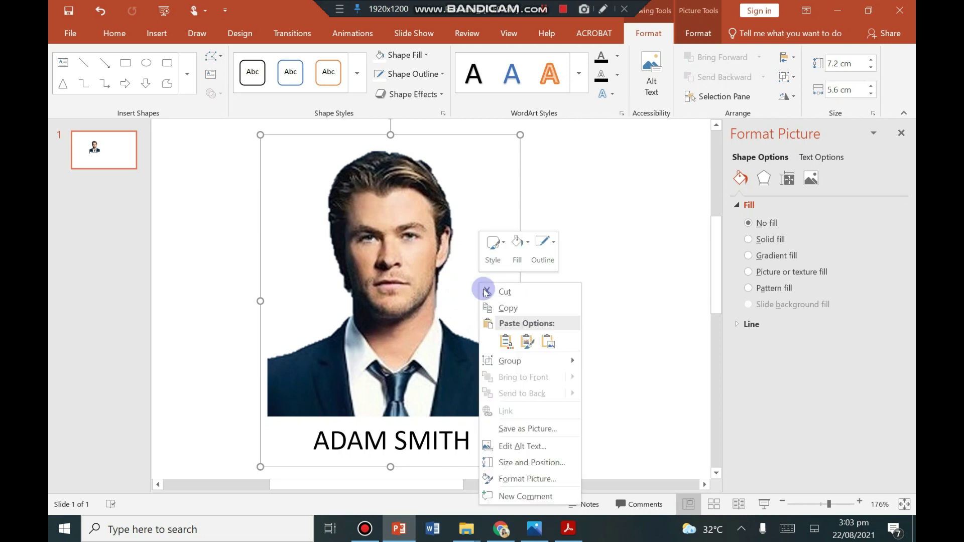
{"action": "left_click", "coordinate": [518, 430]}
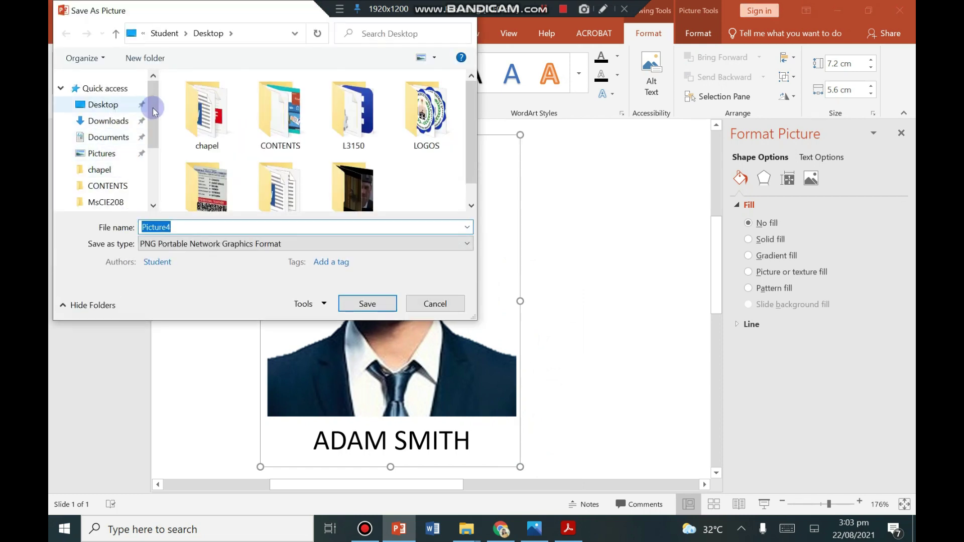
{"action": "mouse_move", "coordinate": [153, 111]}
{"action": "left_mouse_down"}
{"action": "mouse_move", "coordinate": [150, 131]}
{"action": "mouse_move", "coordinate": [151, 108]}
{"action": "left_mouse_up"}
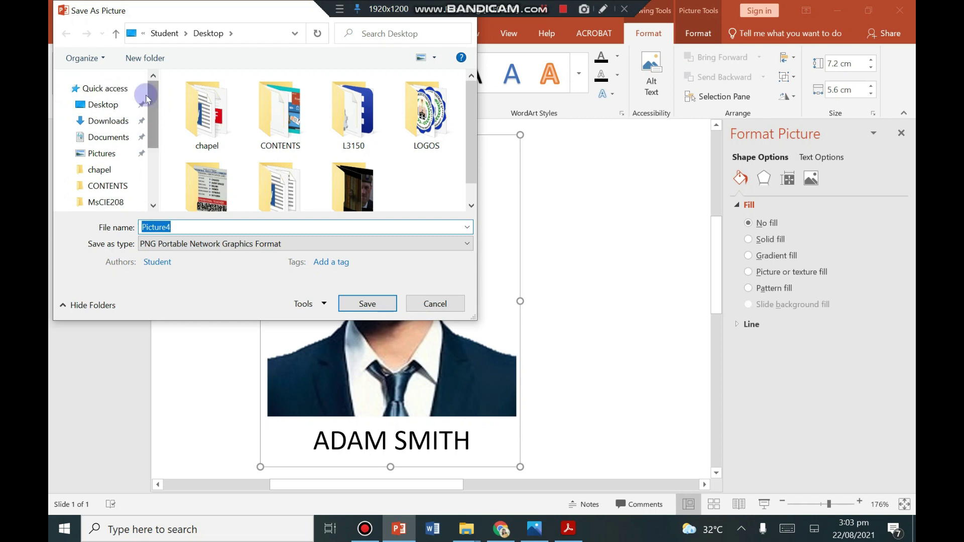
{"action": "left_click", "coordinate": [120, 105]}
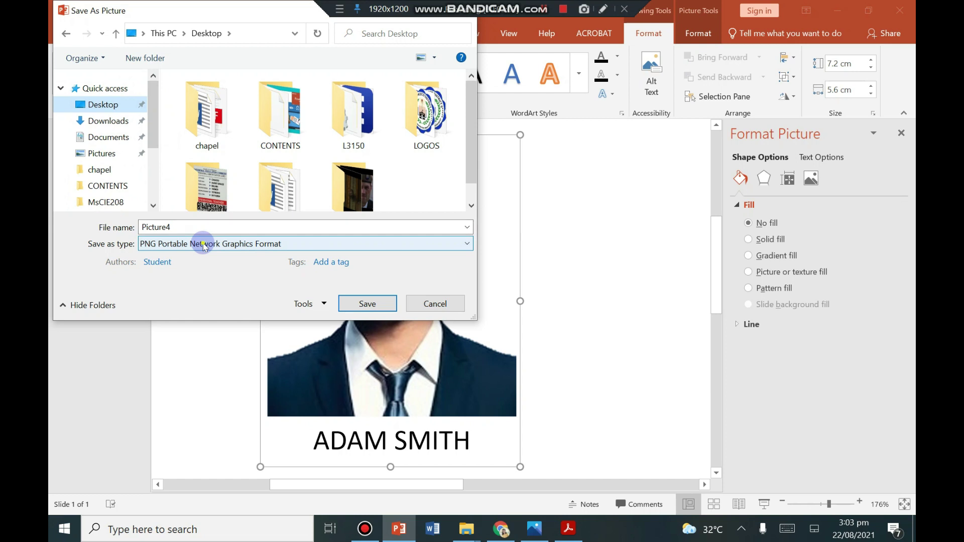
{"action": "left_click", "coordinate": [204, 246]}
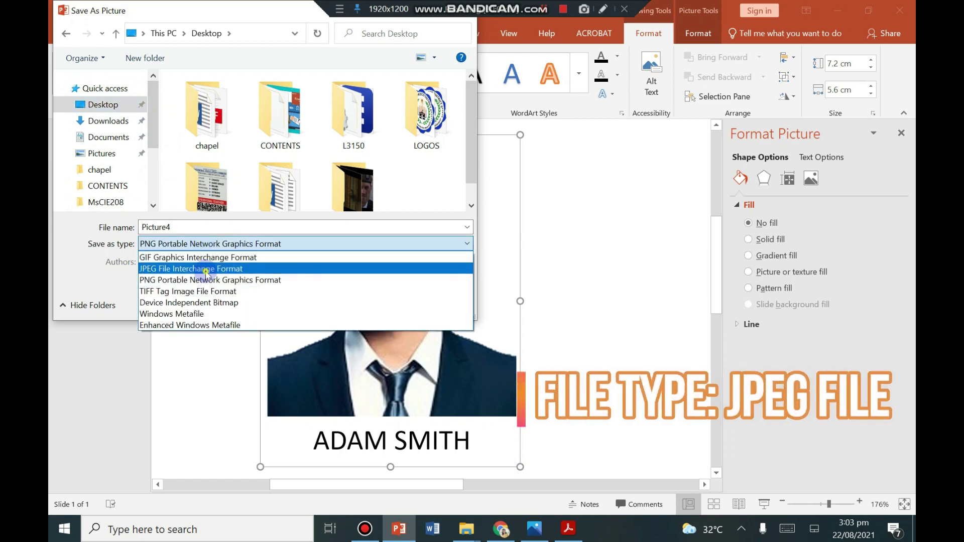
{"action": "left_click", "coordinate": [205, 270]}
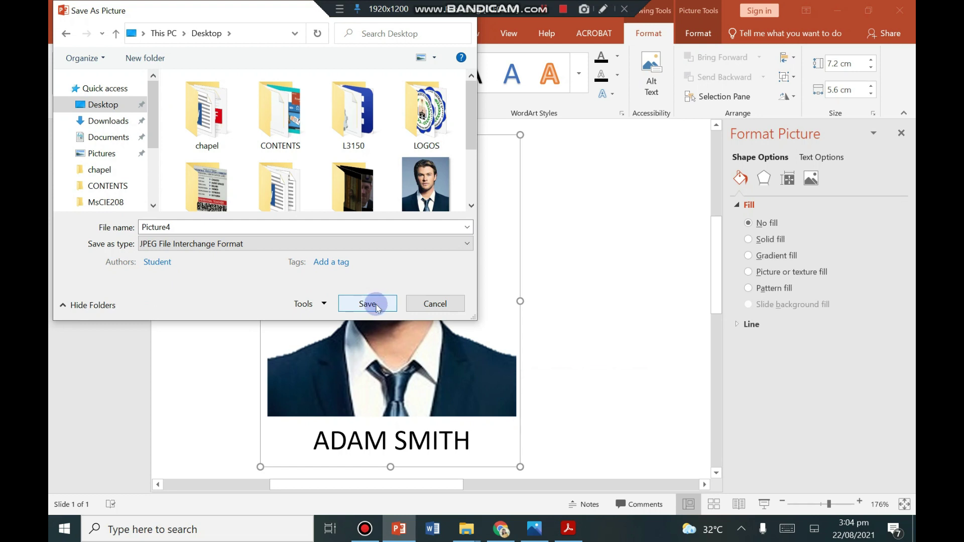
{"action": "left_click", "coordinate": [375, 304]}
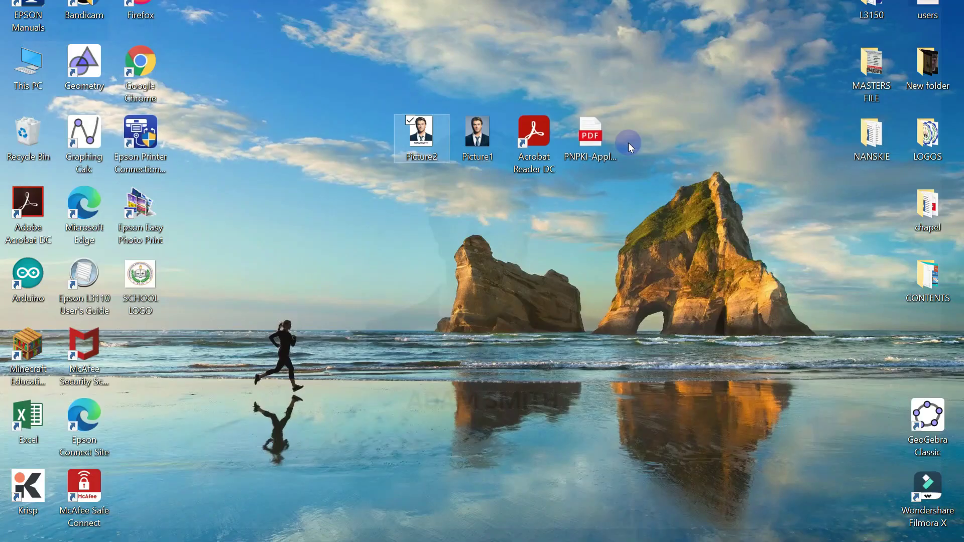
Step: Open the PNPKI-ApplicationForm PDF with Adobe Acrobat Reader DC from the desktop
{"action": "right_click", "coordinate": [587, 146]}
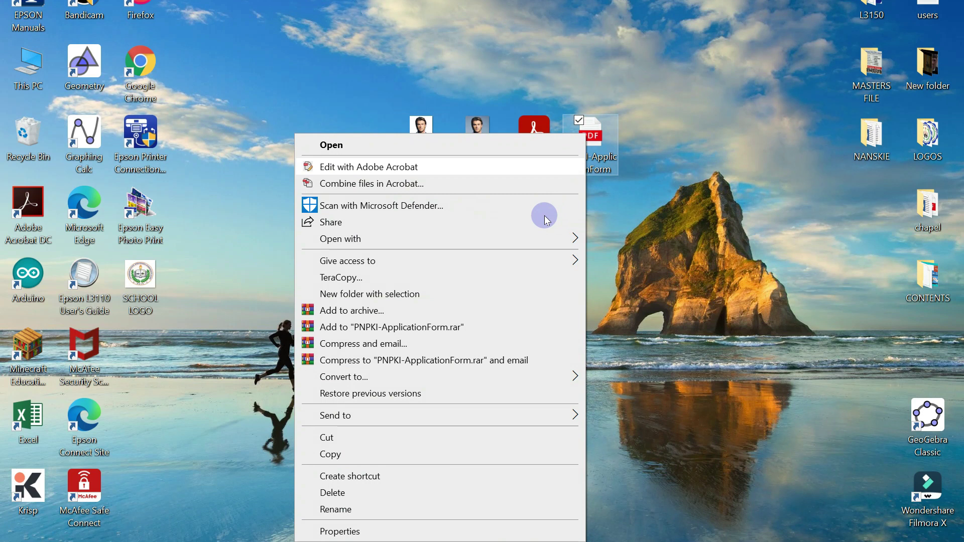
{"action": "mouse_move", "coordinate": [543, 239]}
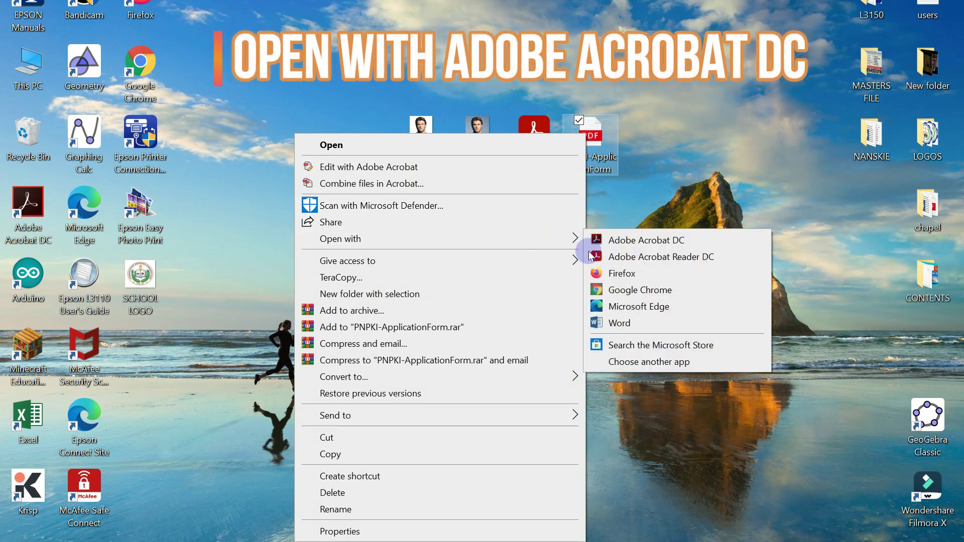
{"action": "left_click", "coordinate": [635, 257]}
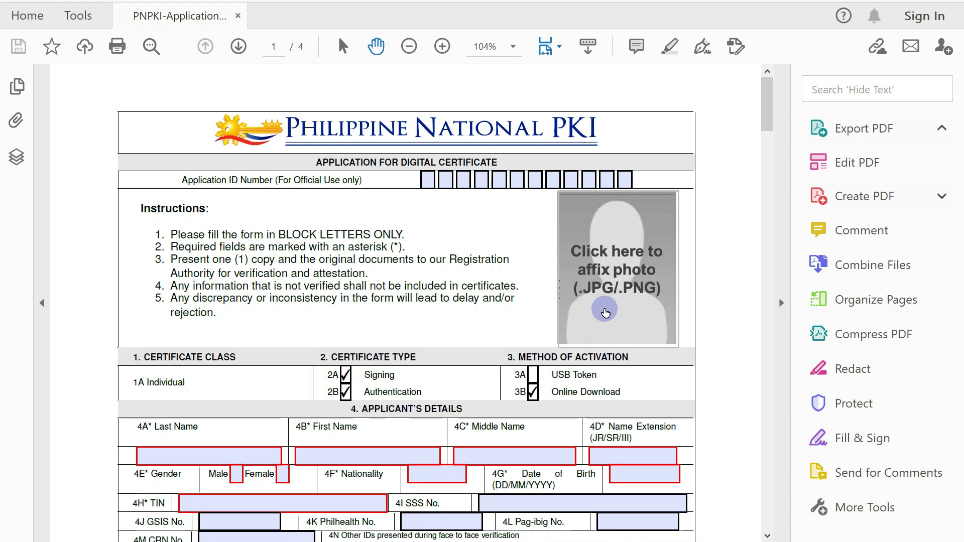
Step: Choose Picture2.jpg from the Desktop as the image for the form's photo field
{"action": "left_click", "coordinate": [605, 312]}
{"action": "left_click", "coordinate": [557, 94]}
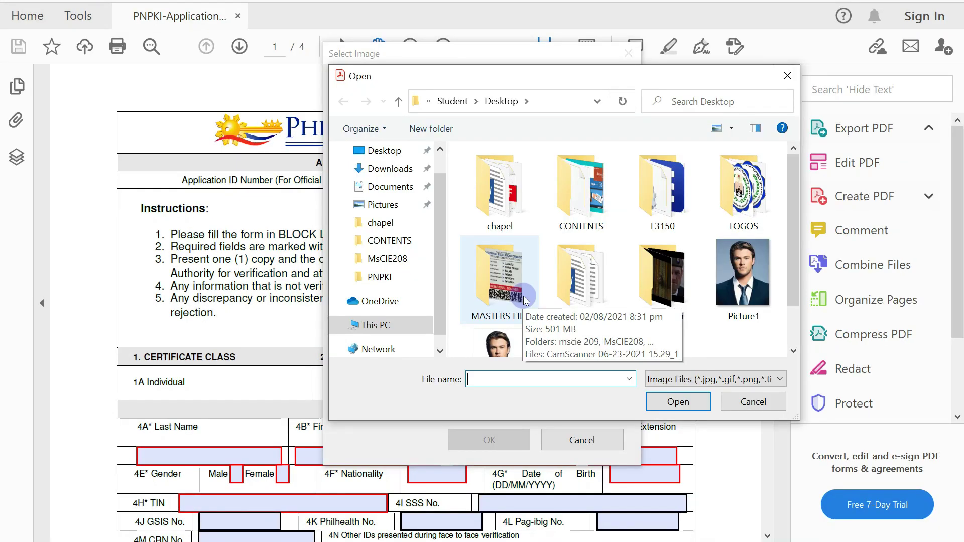
{"action": "scroll", "coordinate": [527, 299], "scroll_direction": "down", "scroll_amount": 1}
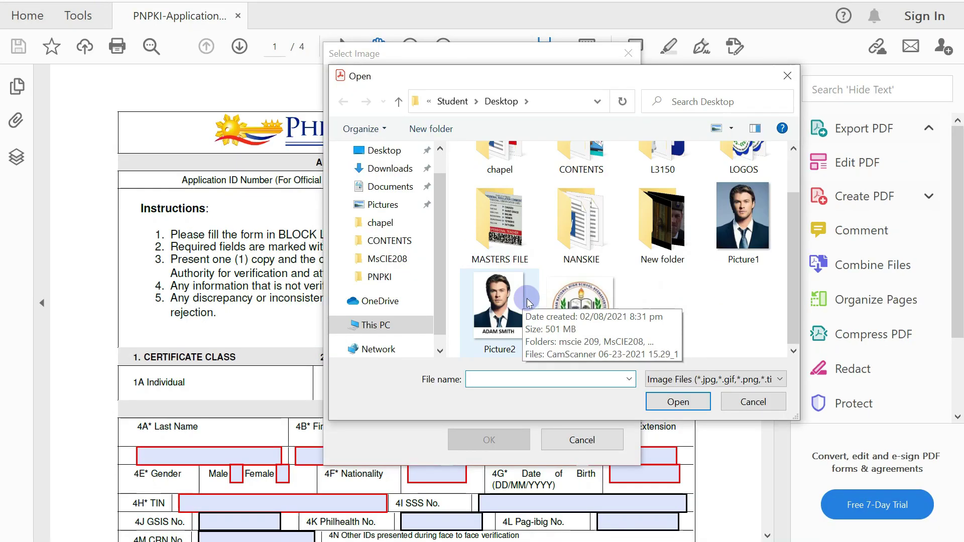
{"action": "left_click", "coordinate": [500, 300]}
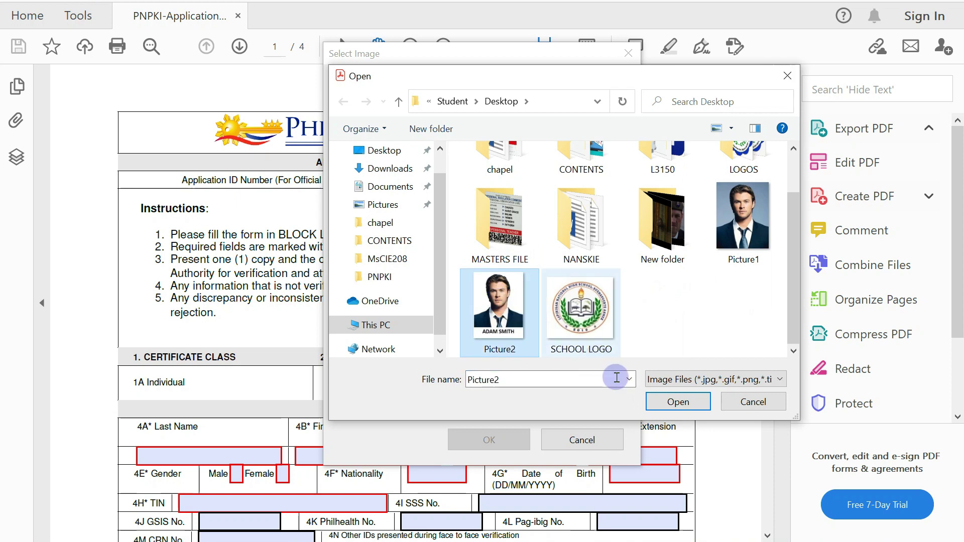
{"action": "left_click", "coordinate": [652, 402]}
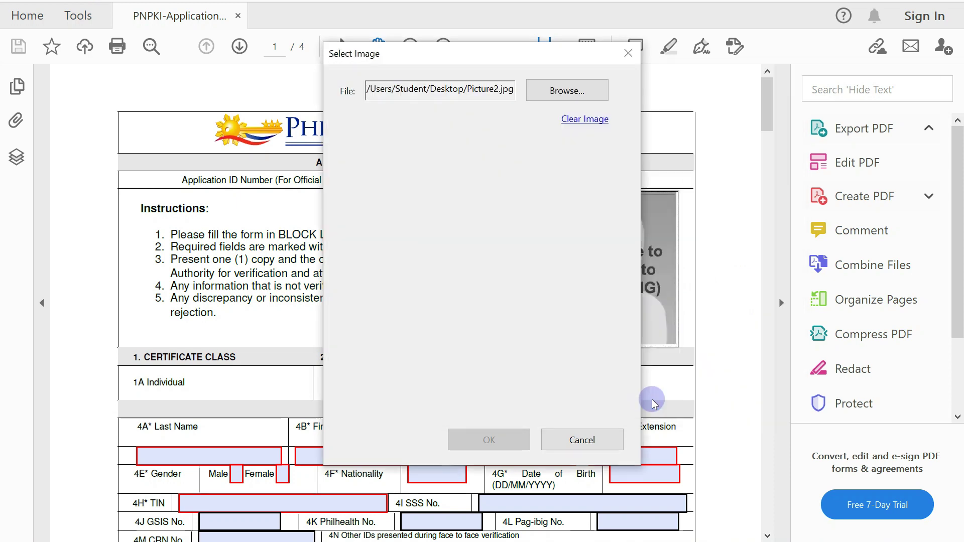